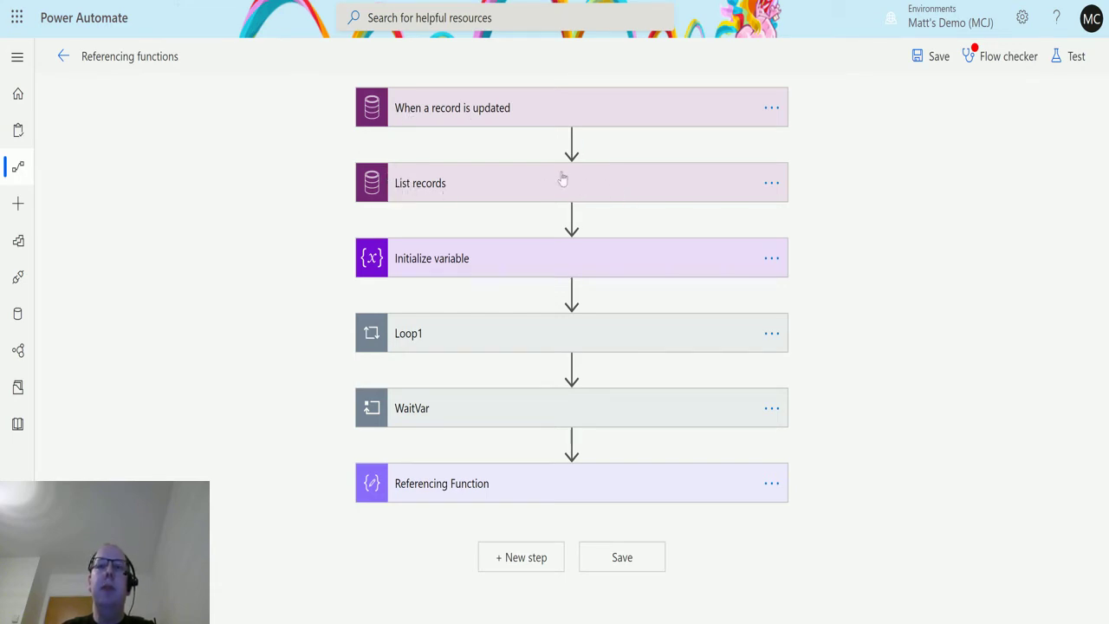
Step: Inspect the Initialize variable step's settings, then expand Loop1 to view its inner actions
{"action": "left_click", "coordinate": [452, 253]}
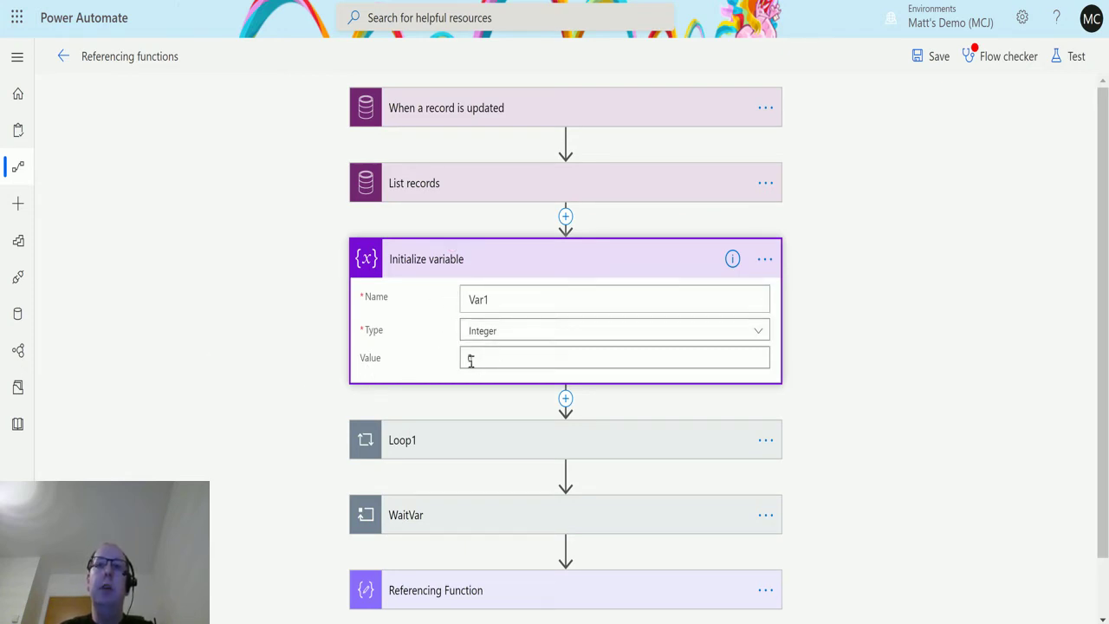
{"action": "left_click", "coordinate": [598, 265]}
{"action": "left_click", "coordinate": [558, 334]}
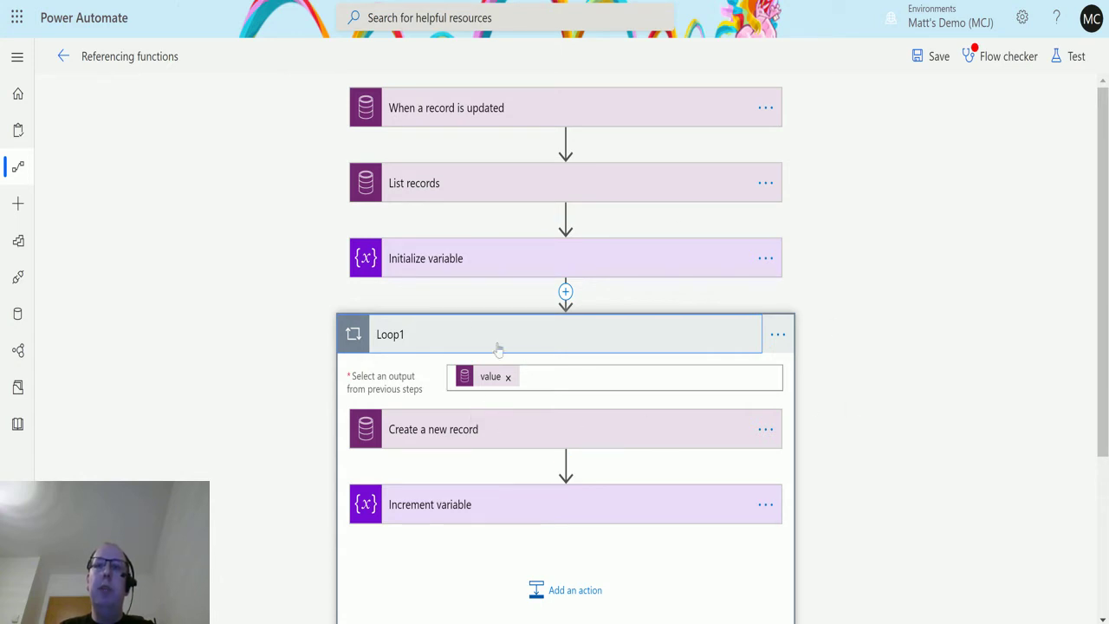
{"action": "scroll", "coordinate": [461, 405], "scroll_direction": "down", "scroll_amount": 1}
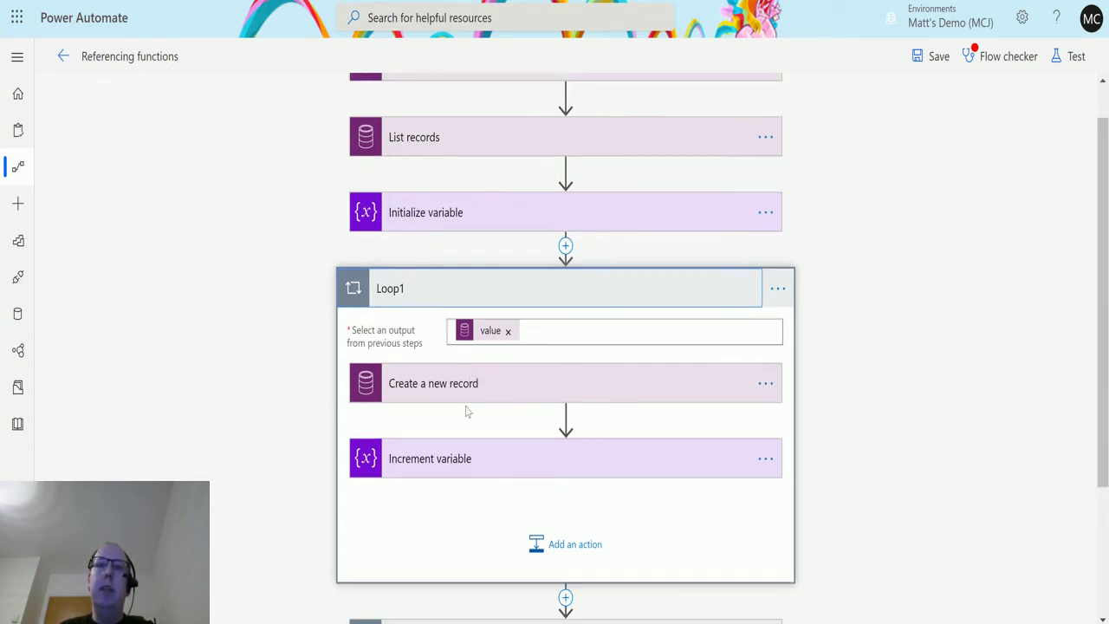
Step: Check Loop1's Increment variable settings, then expand WaitVar to show its Var1-equals-2 condition and nested WaitVar2
{"action": "left_click", "coordinate": [475, 413]}
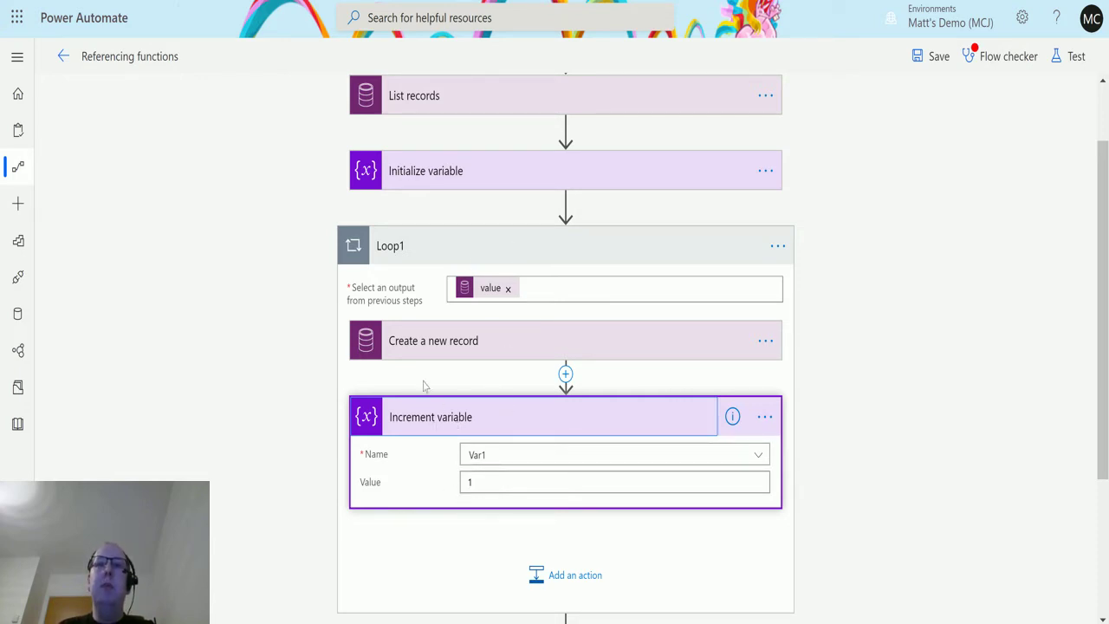
{"action": "left_click", "coordinate": [523, 258]}
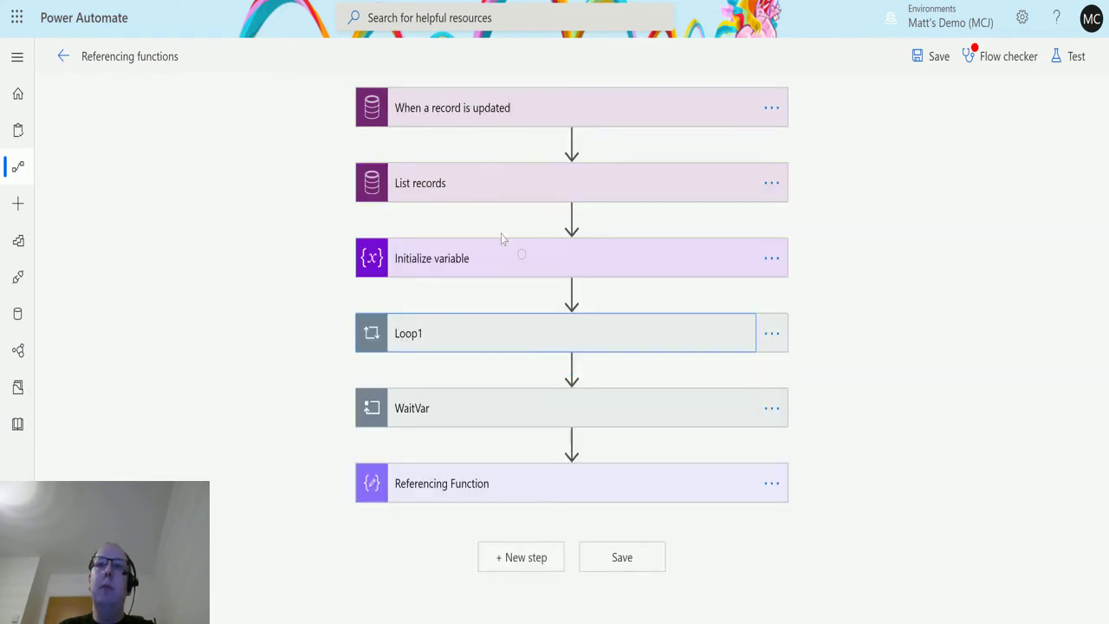
{"action": "left_click", "coordinate": [499, 422]}
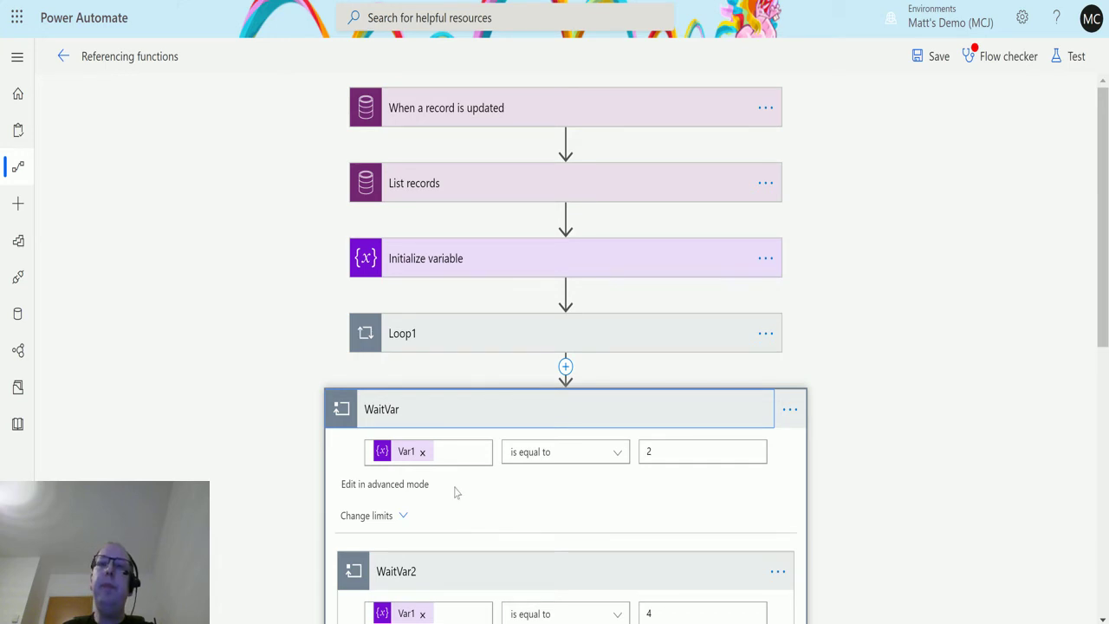
{"action": "scroll", "coordinate": [453, 490], "scroll_direction": "down", "scroll_amount": 1}
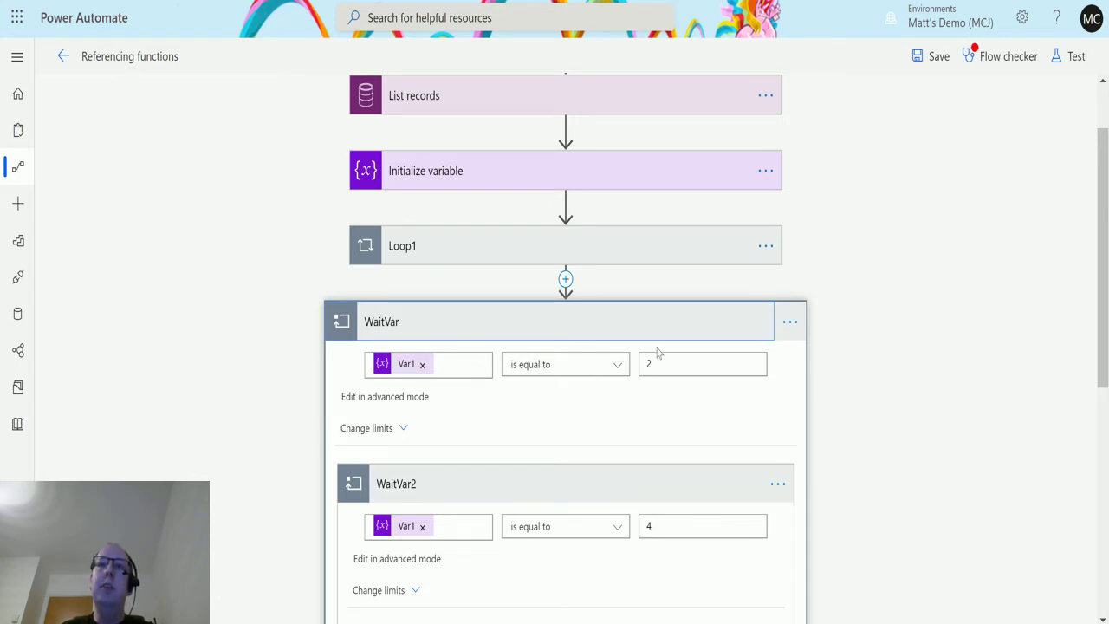
{"action": "scroll", "coordinate": [579, 328], "scroll_direction": "down", "scroll_amount": 1}
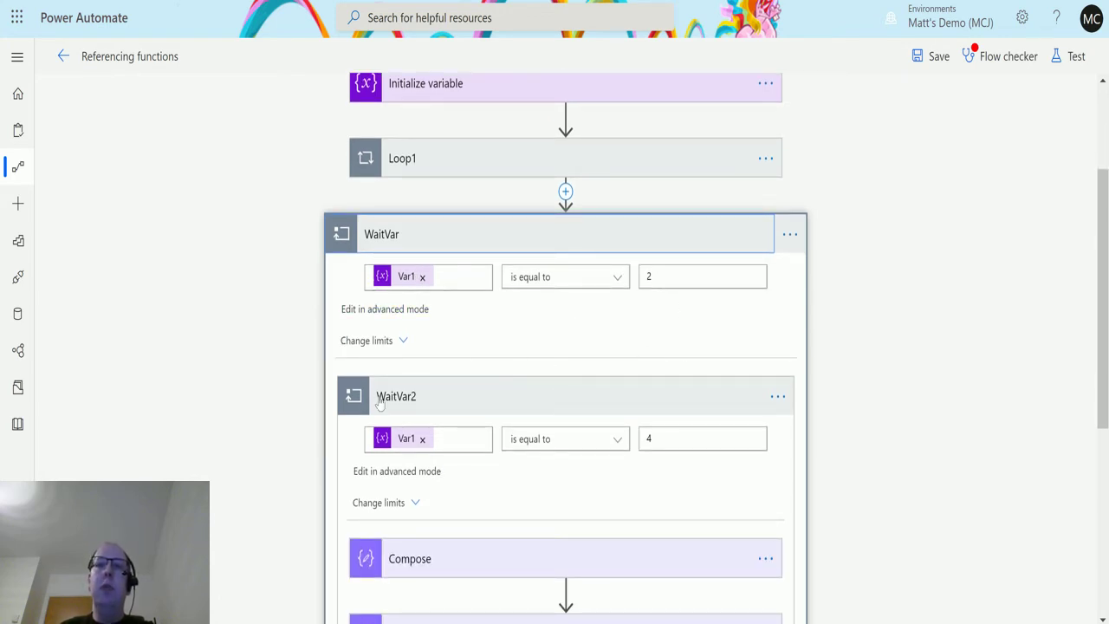
{"action": "scroll", "coordinate": [659, 442], "scroll_direction": "down", "scroll_amount": 1}
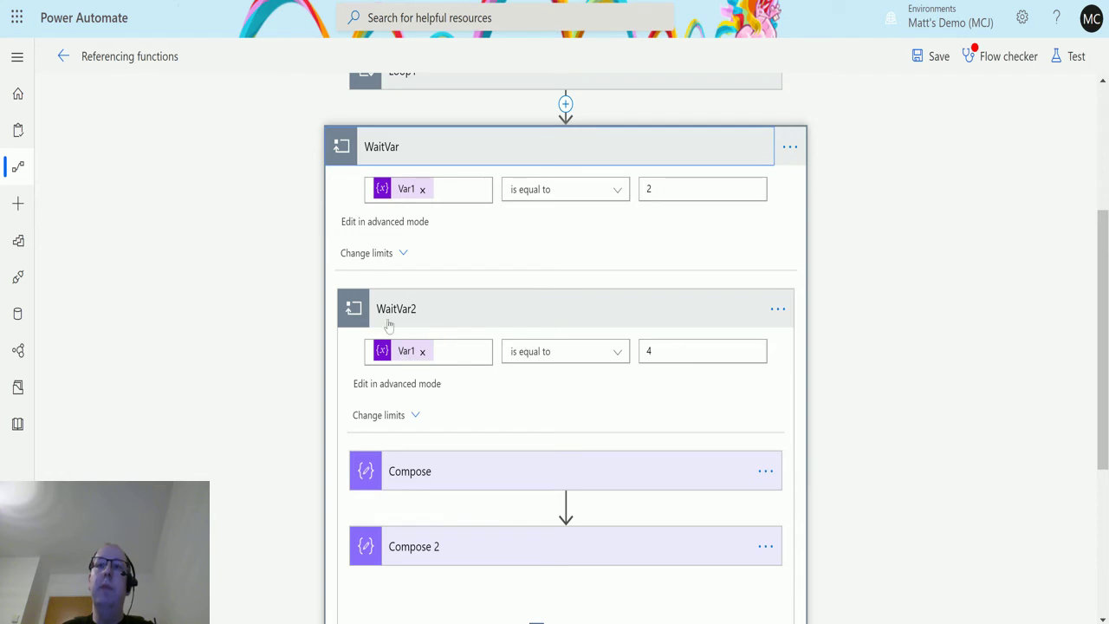
{"action": "scroll", "coordinate": [389, 324], "scroll_direction": "up", "scroll_amount": 2}
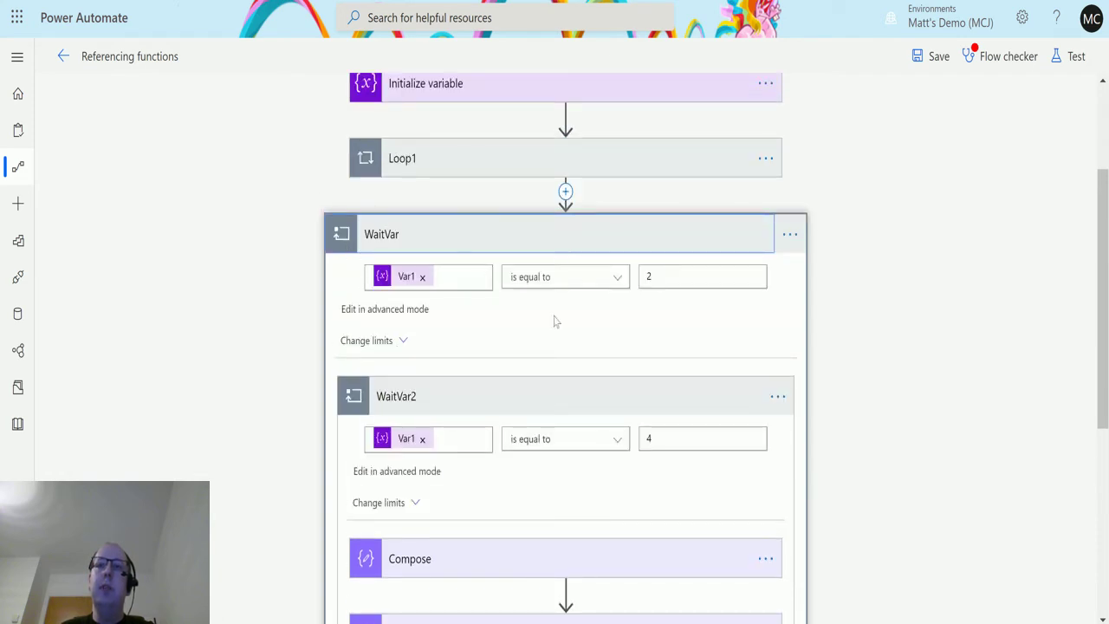
{"action": "scroll", "coordinate": [599, 389], "scroll_direction": "down", "scroll_amount": 1}
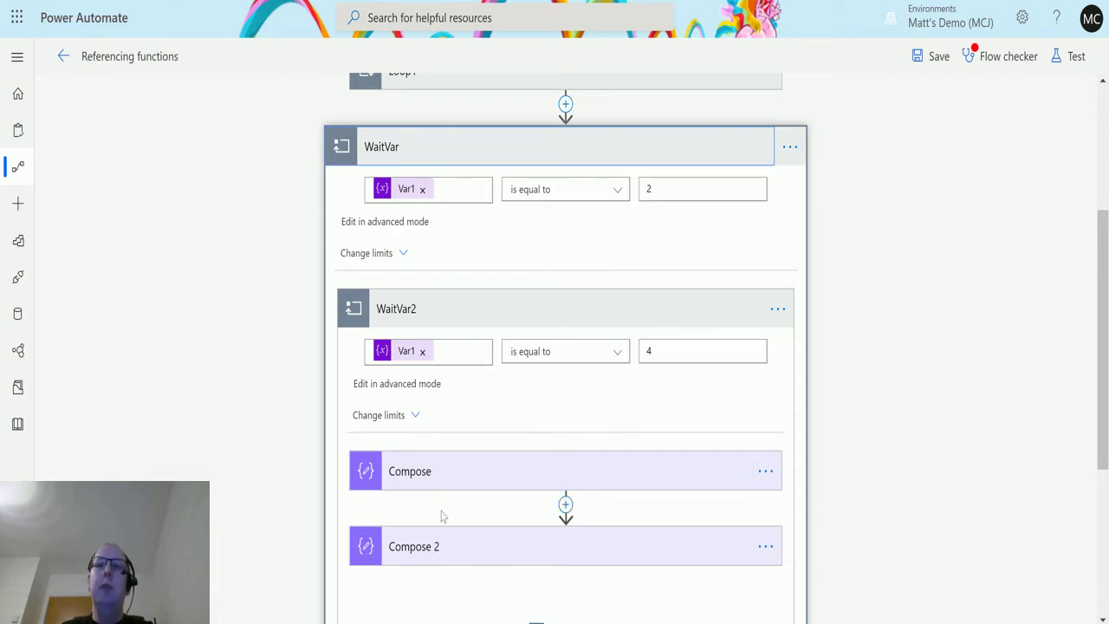
Step: Open Compose's Inputs in the Expression editor and scroll to item(), items() and iterationIndexes()
{"action": "left_click", "coordinate": [468, 478]}
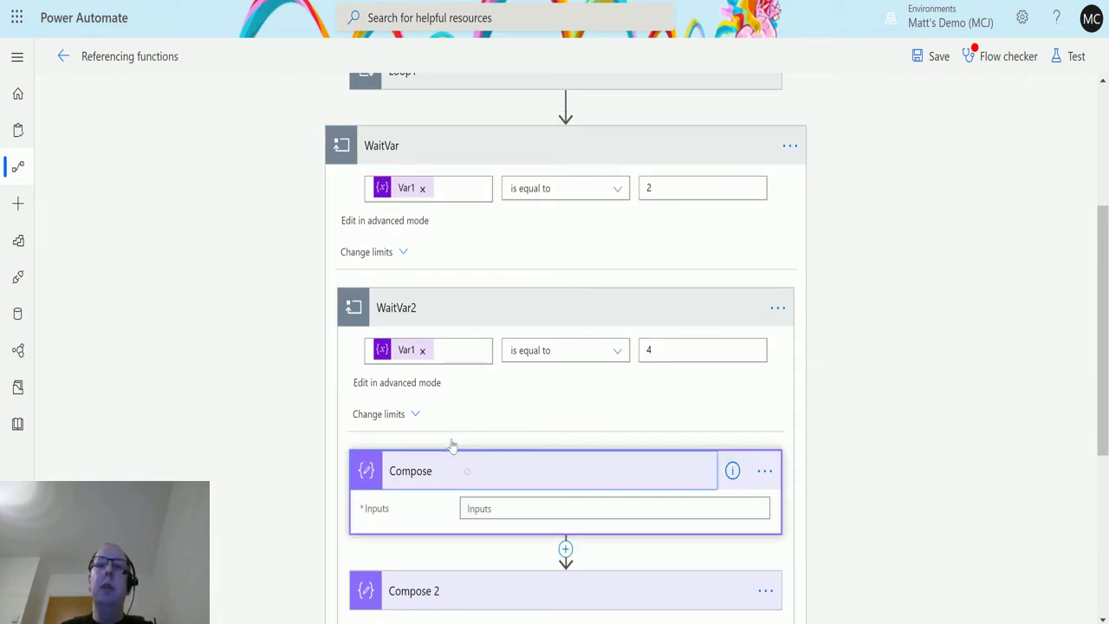
{"action": "left_click", "coordinate": [514, 502]}
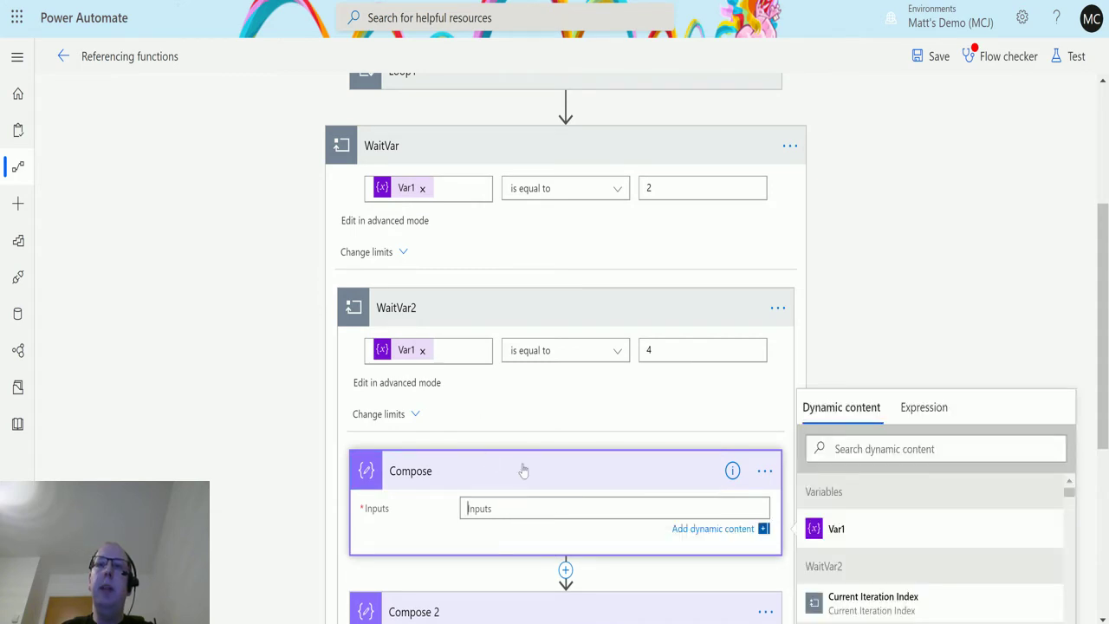
{"action": "scroll", "coordinate": [685, 455], "scroll_direction": "down", "scroll_amount": 1}
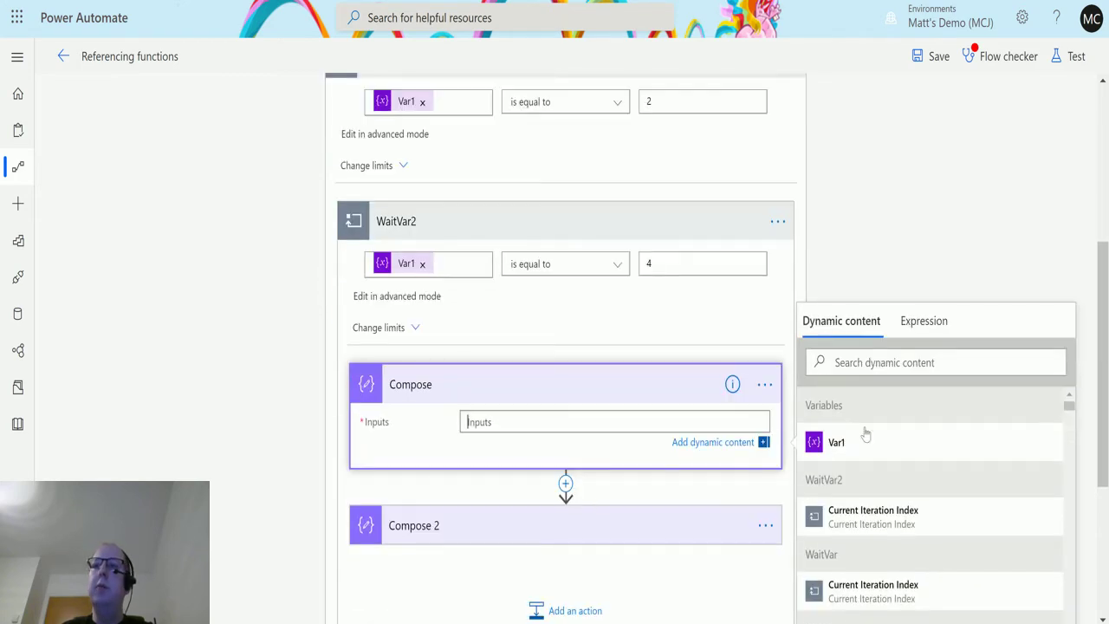
{"action": "left_click", "coordinate": [933, 331]}
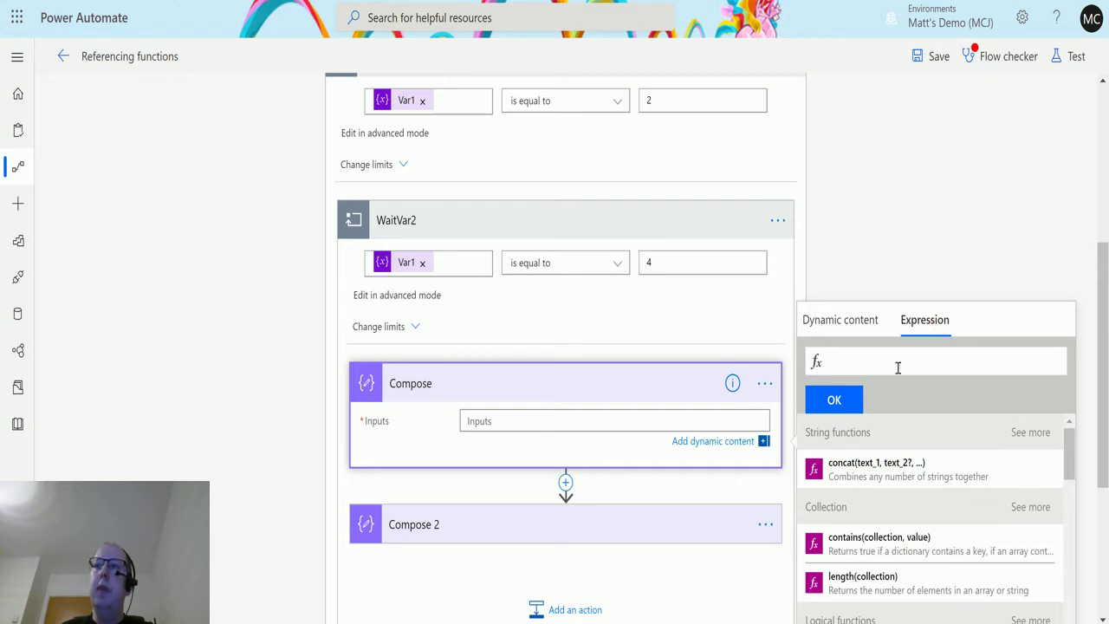
{"action": "scroll", "coordinate": [906, 485], "scroll_direction": "down", "scroll_amount": 1}
{"action": "scroll", "coordinate": [906, 485], "scroll_direction": "down", "scroll_amount": 6}
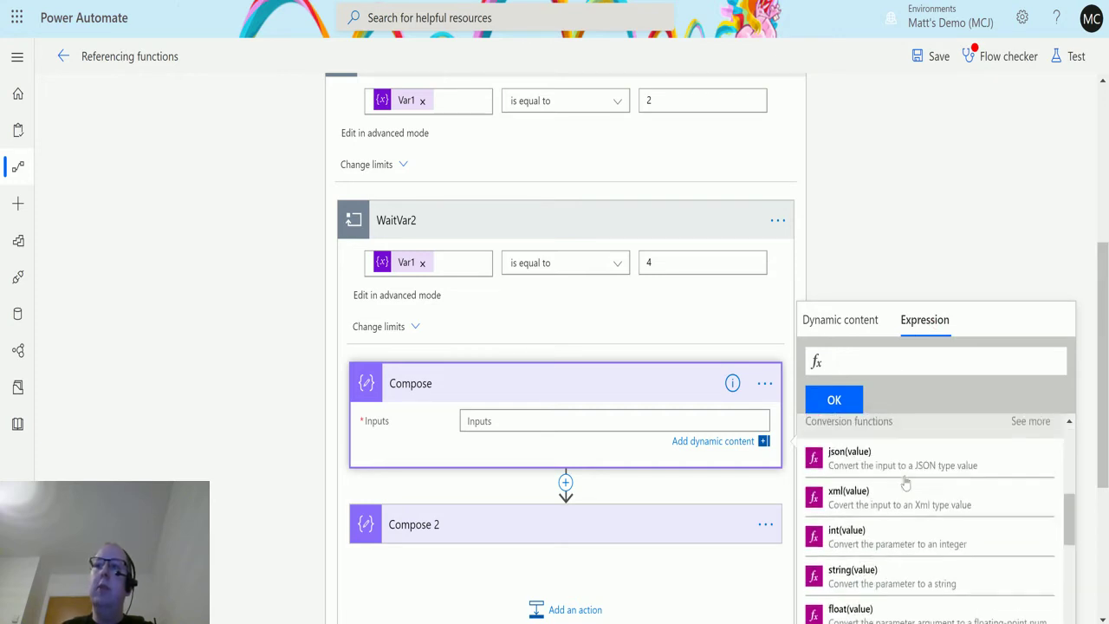
{"action": "scroll", "coordinate": [905, 481], "scroll_direction": "down", "scroll_amount": 8}
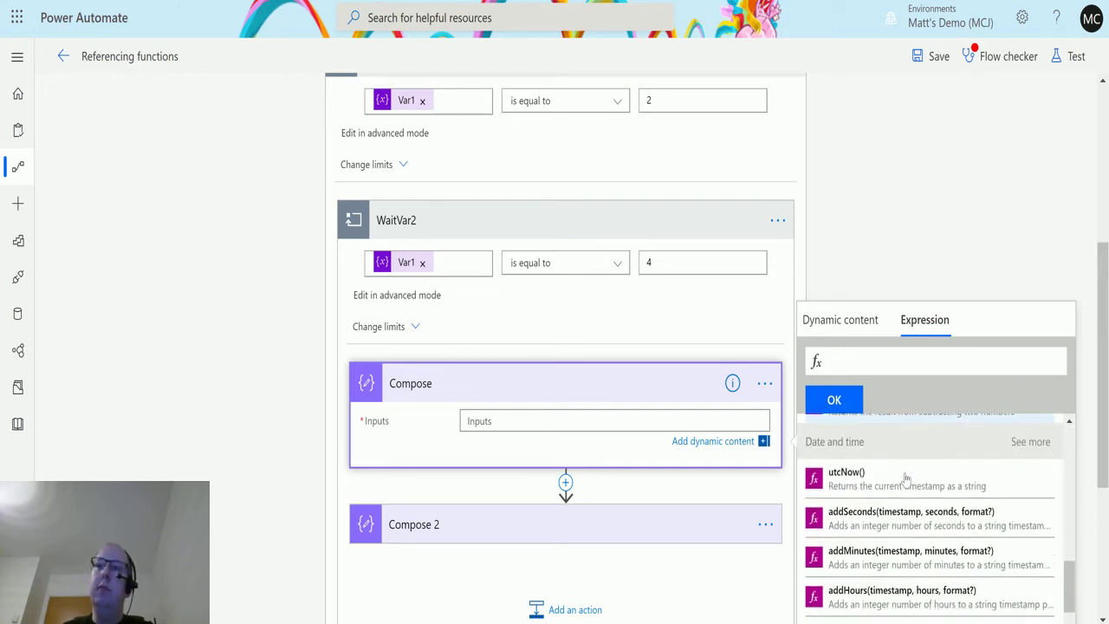
{"action": "scroll", "coordinate": [906, 480], "scroll_direction": "down", "scroll_amount": 6}
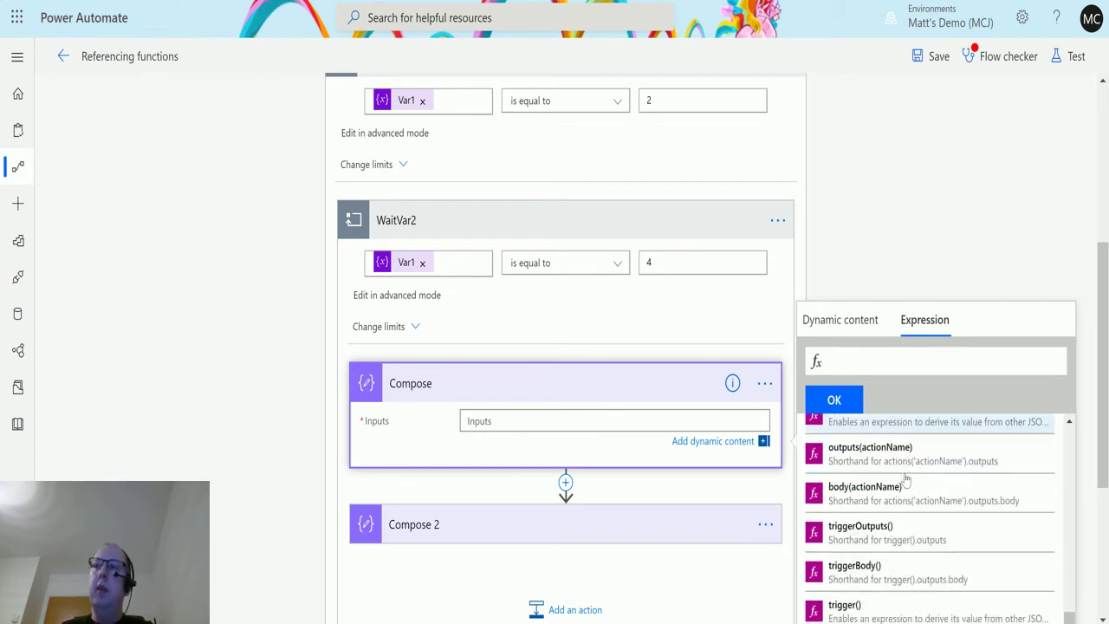
{"action": "scroll", "coordinate": [906, 479], "scroll_direction": "down", "scroll_amount": 1}
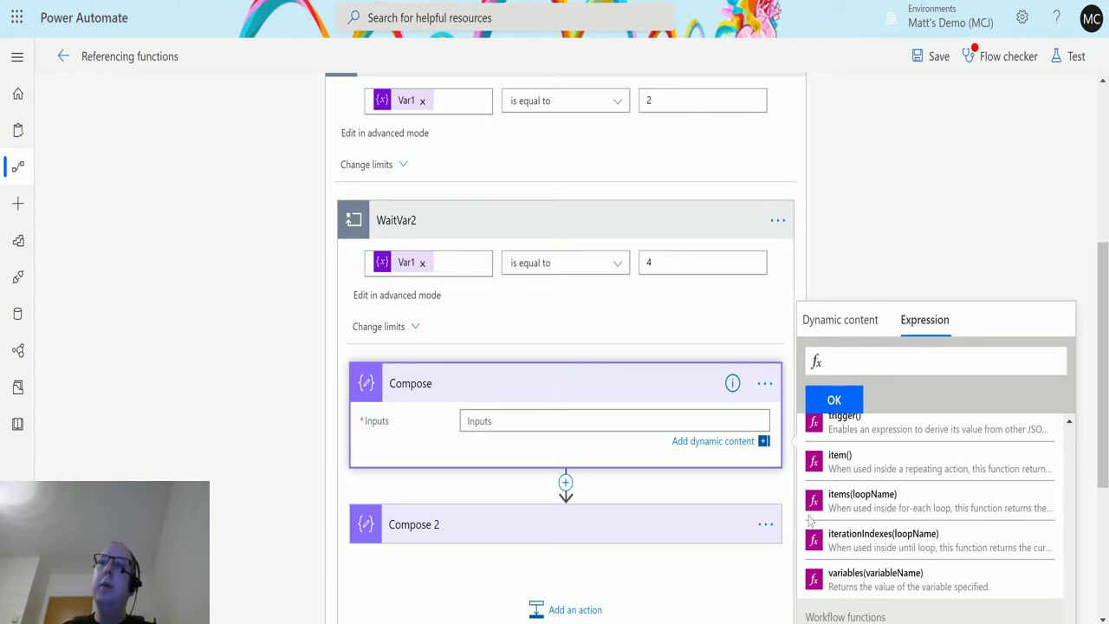
Step: Add iterationIndexes('WaitVar') as Compose's Inputs expression, then expand the Compose 2 step
{"action": "left_click", "coordinate": [888, 548]}
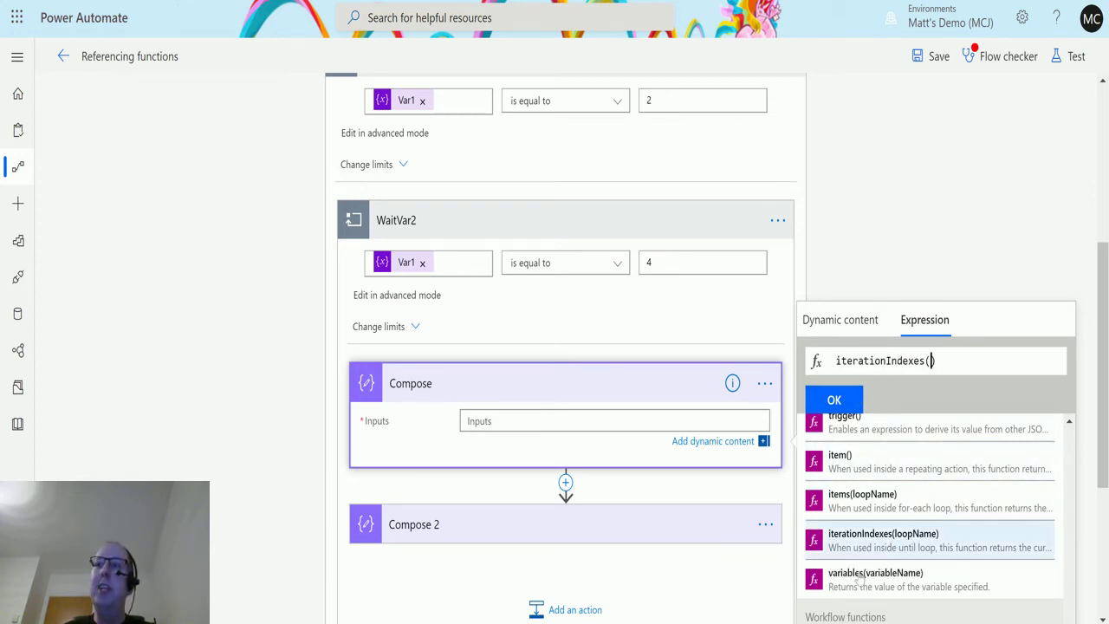
{"action": "scroll", "coordinate": [1006, 433], "scroll_direction": "up", "scroll_amount": 2}
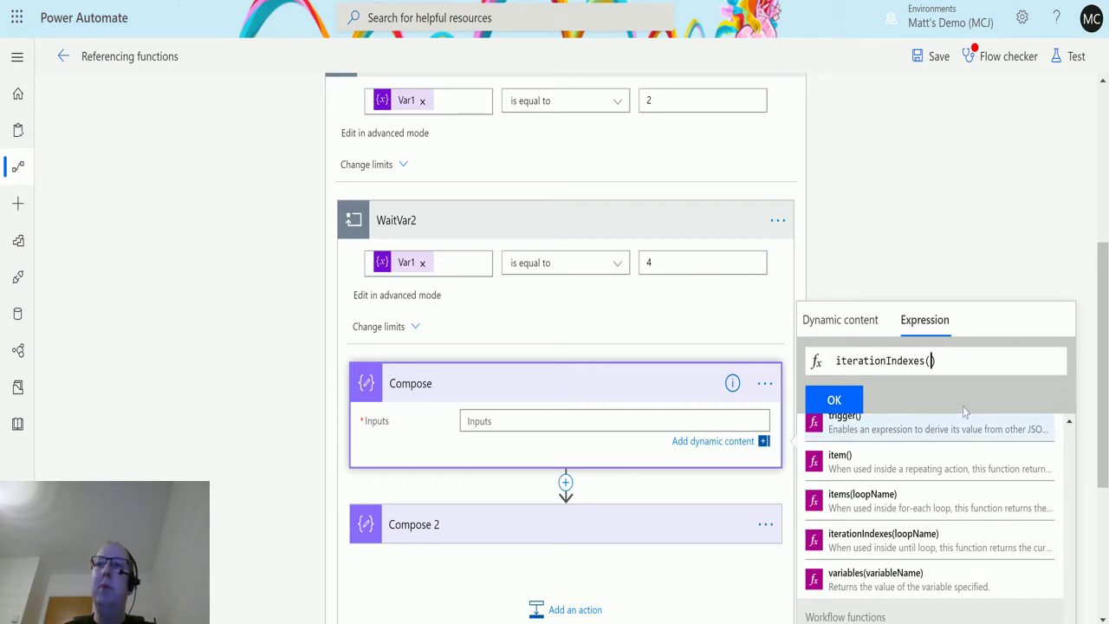
{"action": "scroll", "coordinate": [693, 303], "scroll_direction": "up", "scroll_amount": 2}
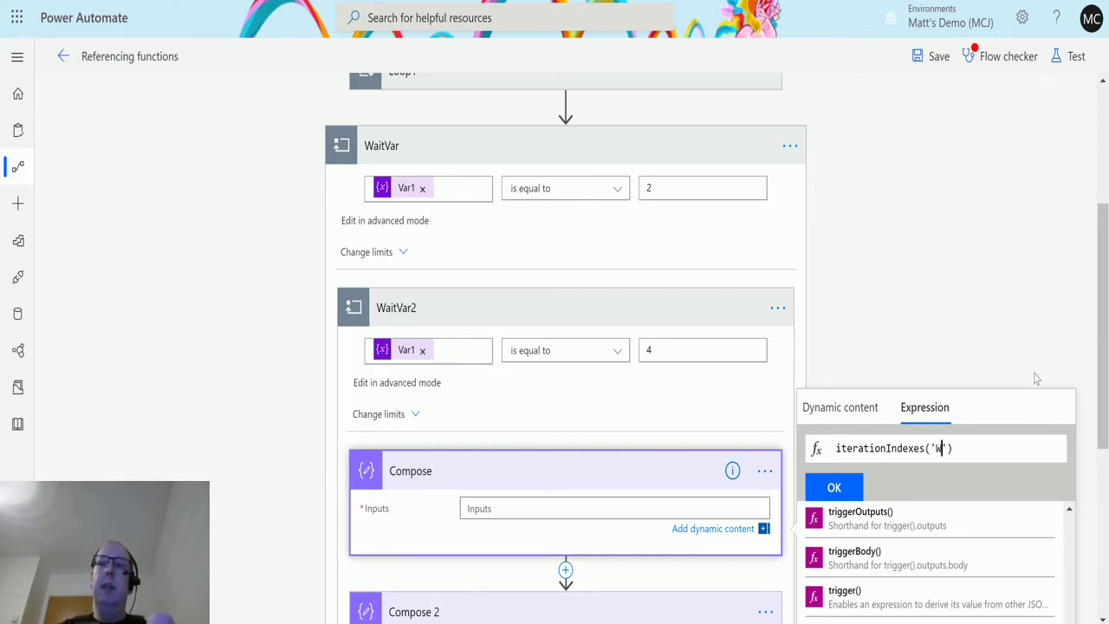
{"action": "type", "text": "aitVar"}
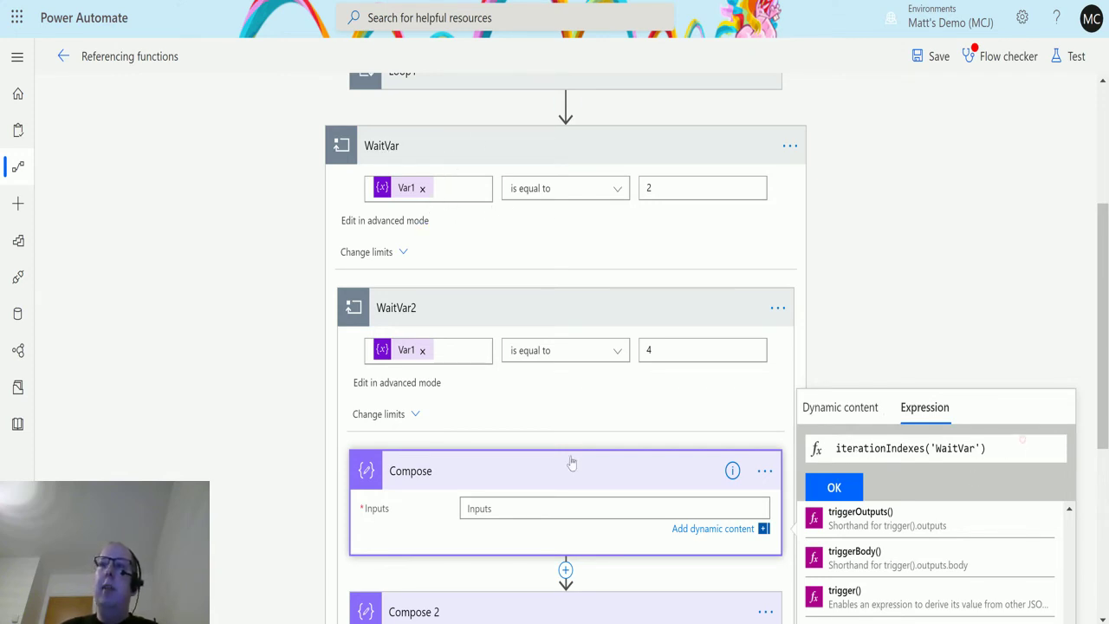
{"action": "left_click", "coordinate": [845, 488]}
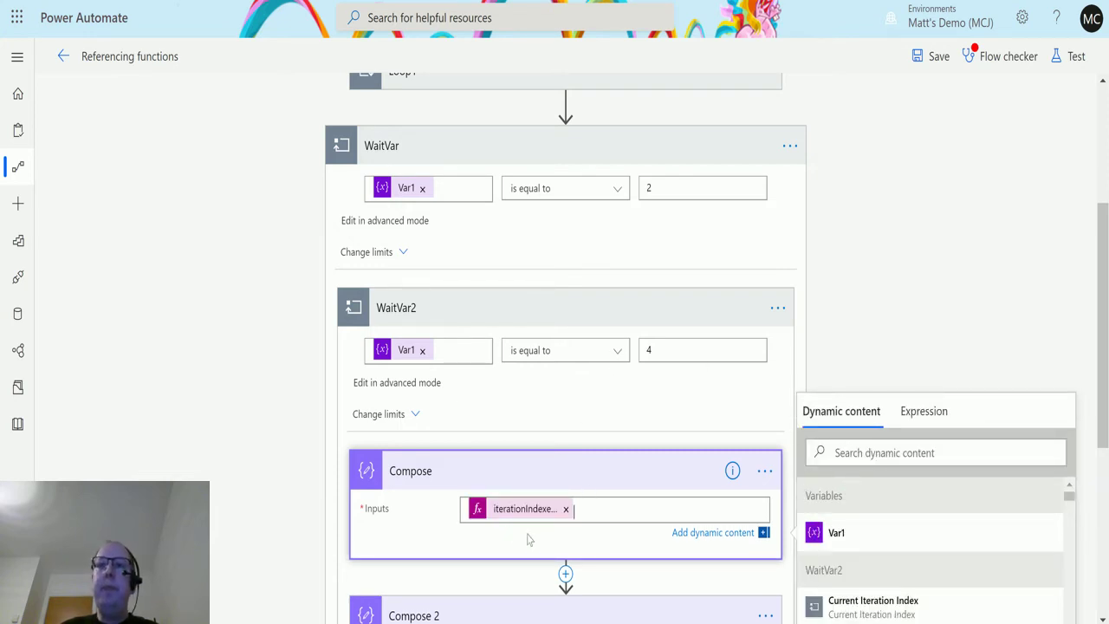
{"action": "scroll", "coordinate": [588, 496], "scroll_direction": "down", "scroll_amount": 1}
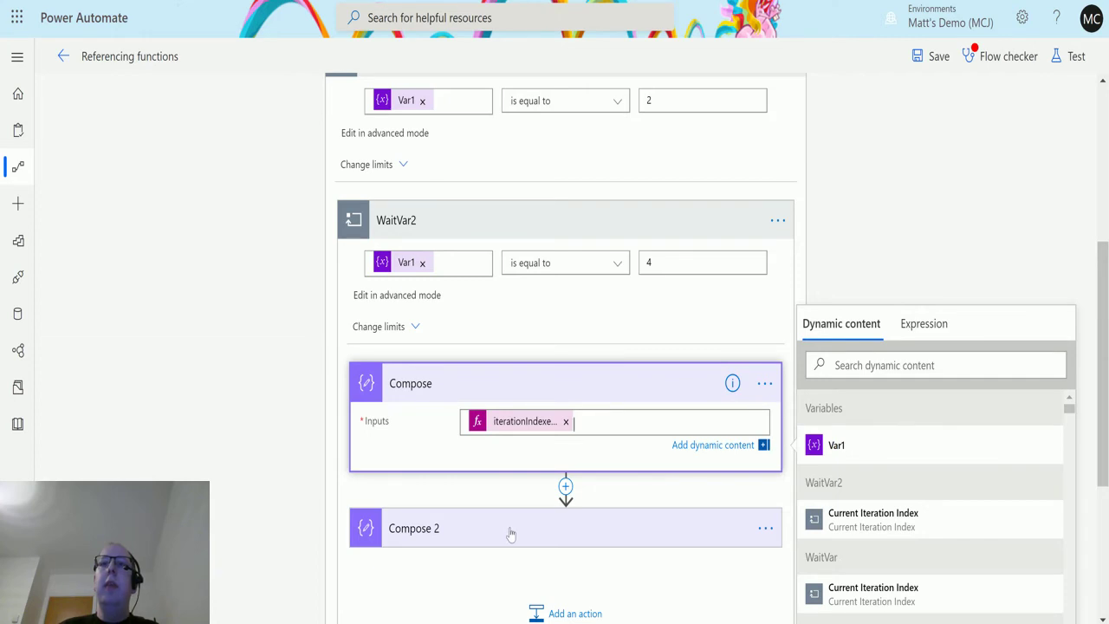
{"action": "left_click", "coordinate": [512, 531]}
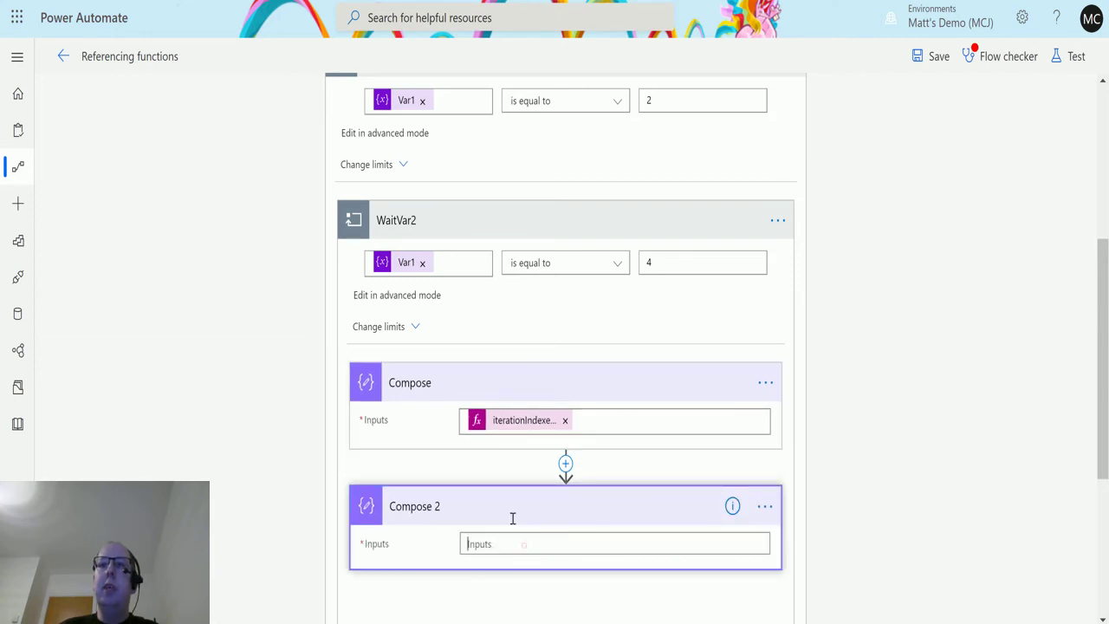
Step: Write the expression iterationIndexes('WaitVar2') for Compose 2's Inputs in the Expression editor
{"action": "left_click", "coordinate": [524, 546]}
{"action": "left_click", "coordinate": [918, 443]}
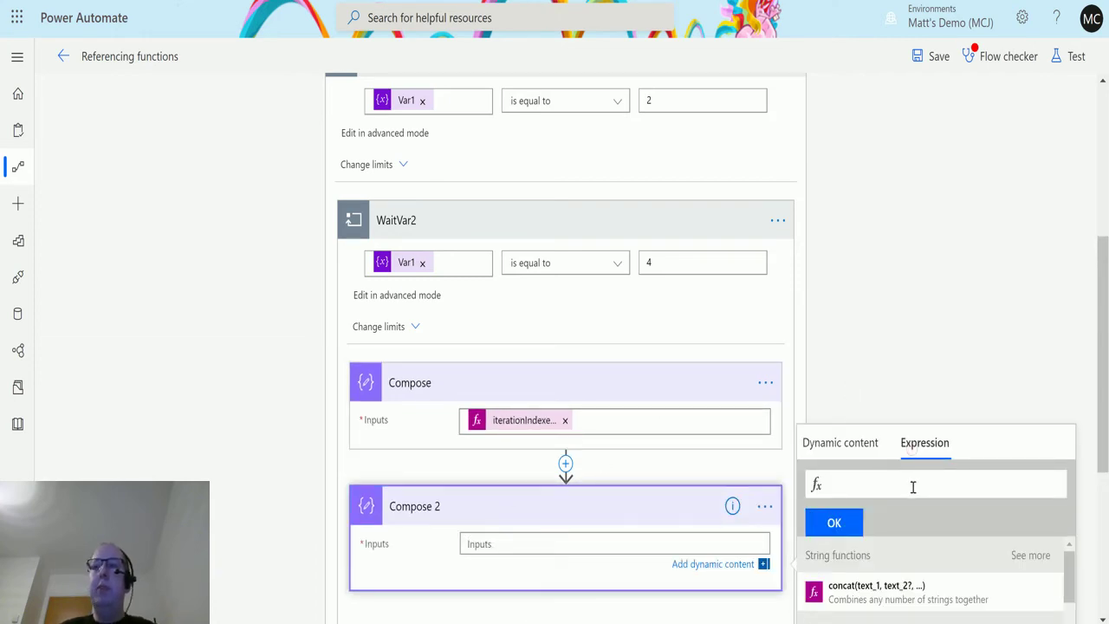
{"action": "type", "text": "it"}
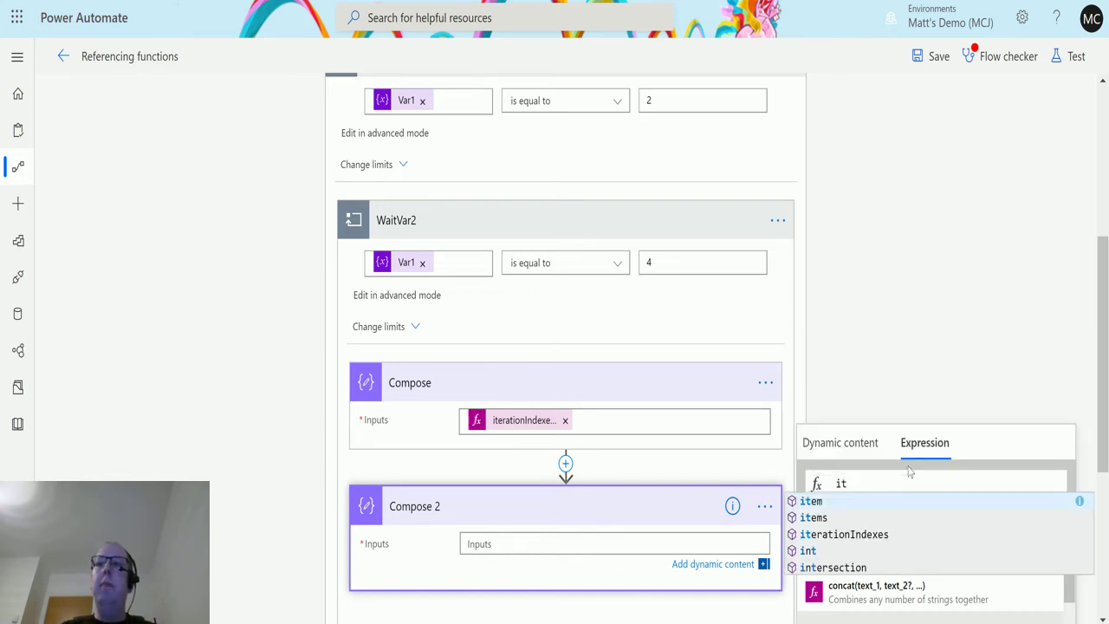
{"action": "key", "text": "Down"}
{"action": "key", "text": "Down"}
{"action": "key", "text": "Return"}
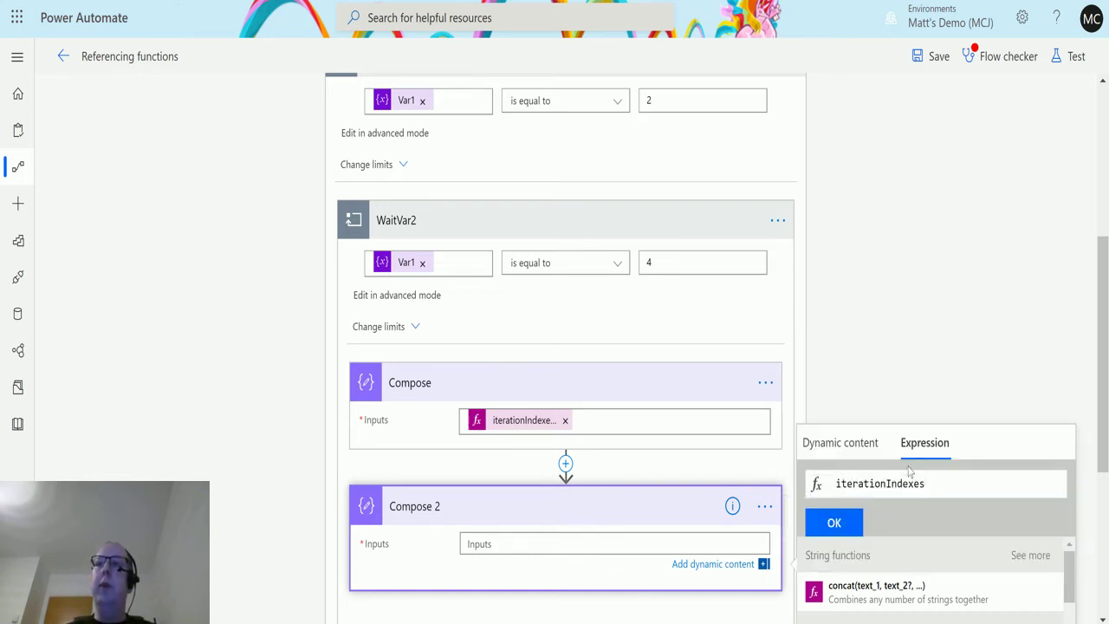
{"action": "type", "text": "("}
{"action": "type", "text": "'Wait"}
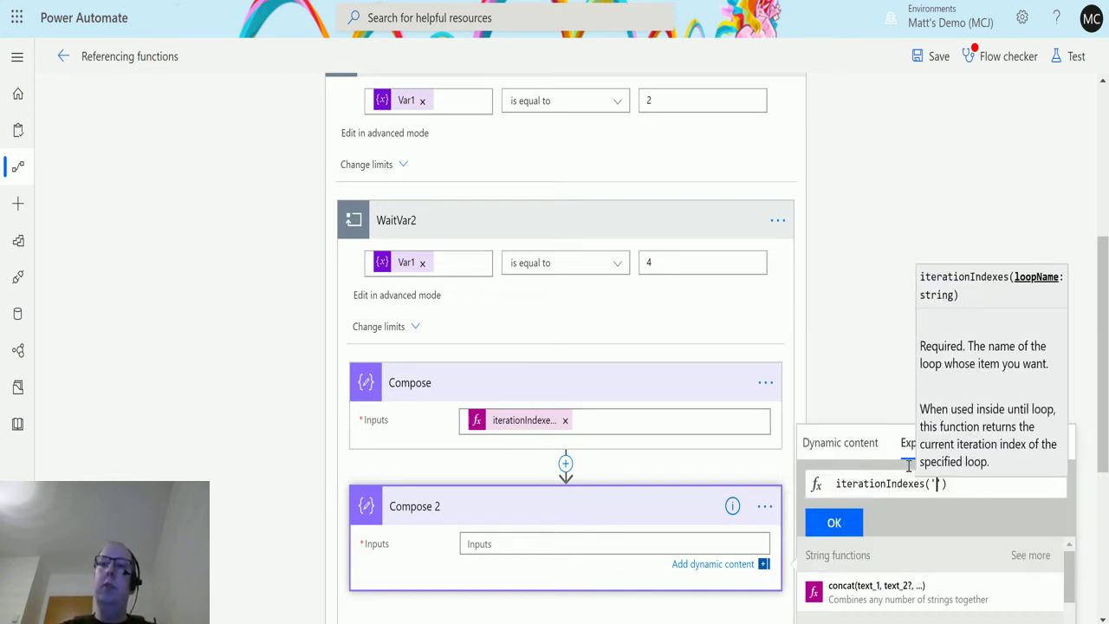
{"action": "type", "text": "Var2"}
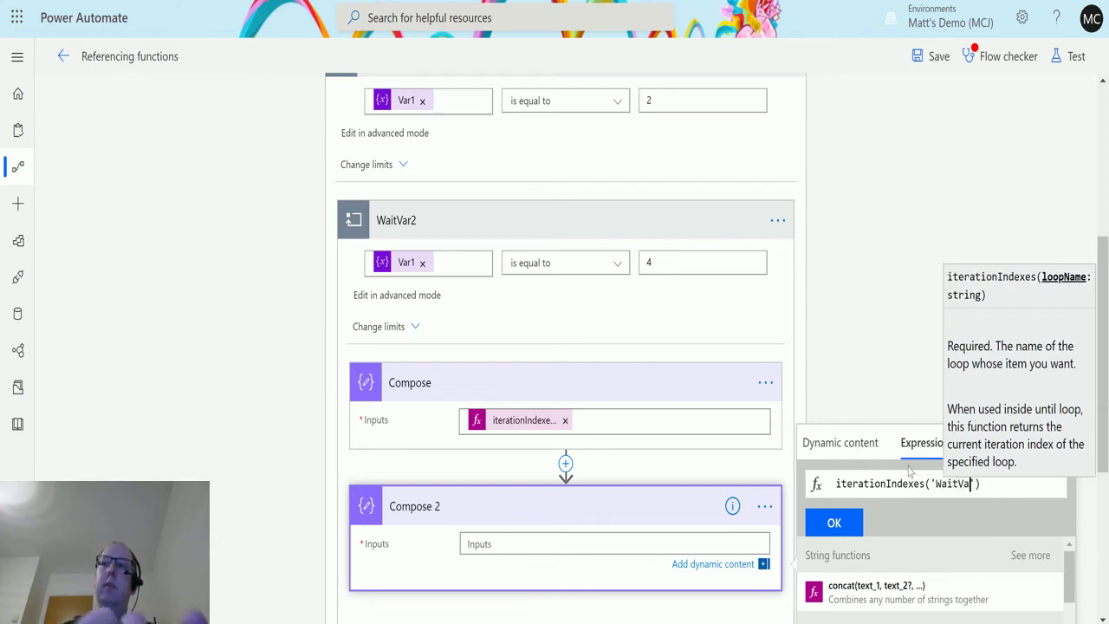
Step: Dismiss the invalid-expression warning and insert iterationIndexes('WaitVar2') into Compose 2's Inputs
{"action": "left_click", "coordinate": [835, 523]}
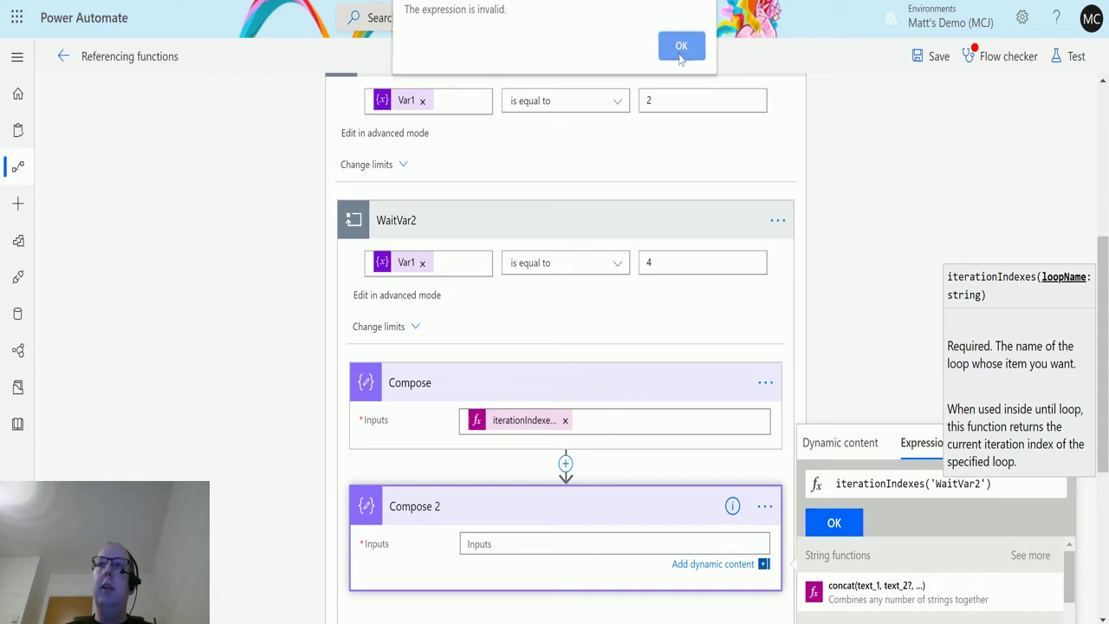
{"action": "left_click", "coordinate": [681, 57]}
{"action": "left_click", "coordinate": [1006, 487]}
{"action": "left_click", "coordinate": [853, 525]}
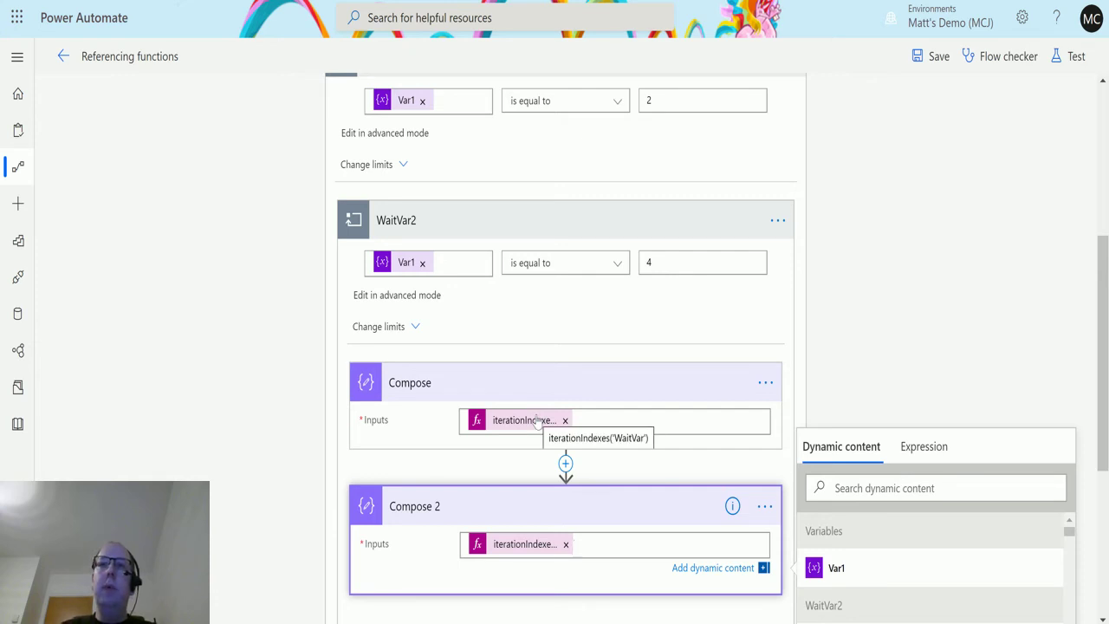
{"action": "scroll", "coordinate": [485, 260], "scroll_direction": "up", "scroll_amount": 1}
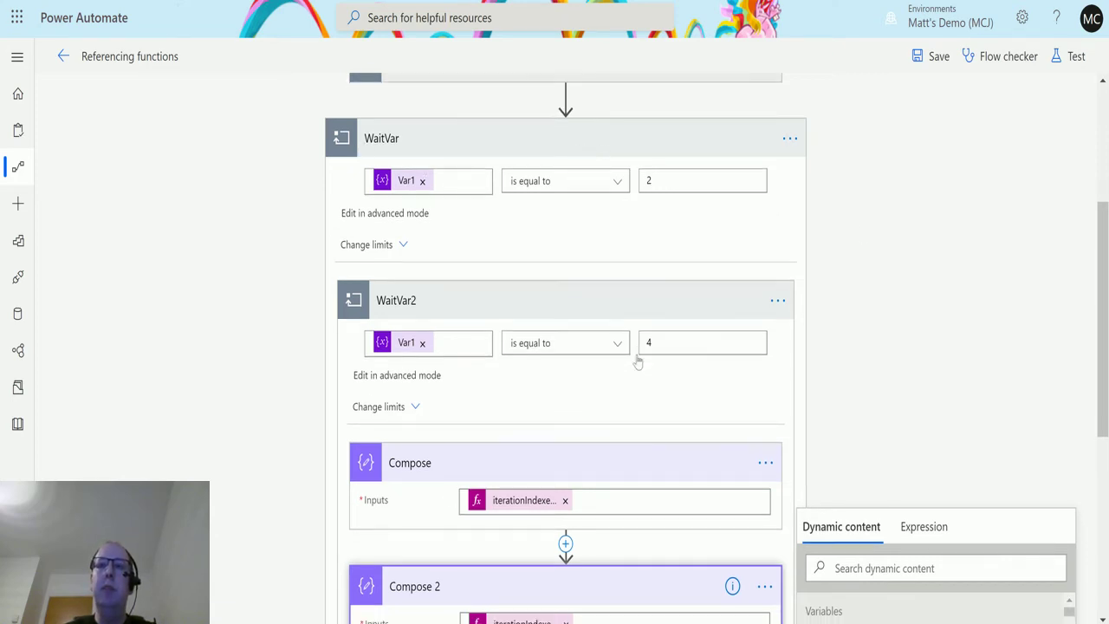
{"action": "scroll", "coordinate": [551, 454], "scroll_direction": "down", "scroll_amount": 1}
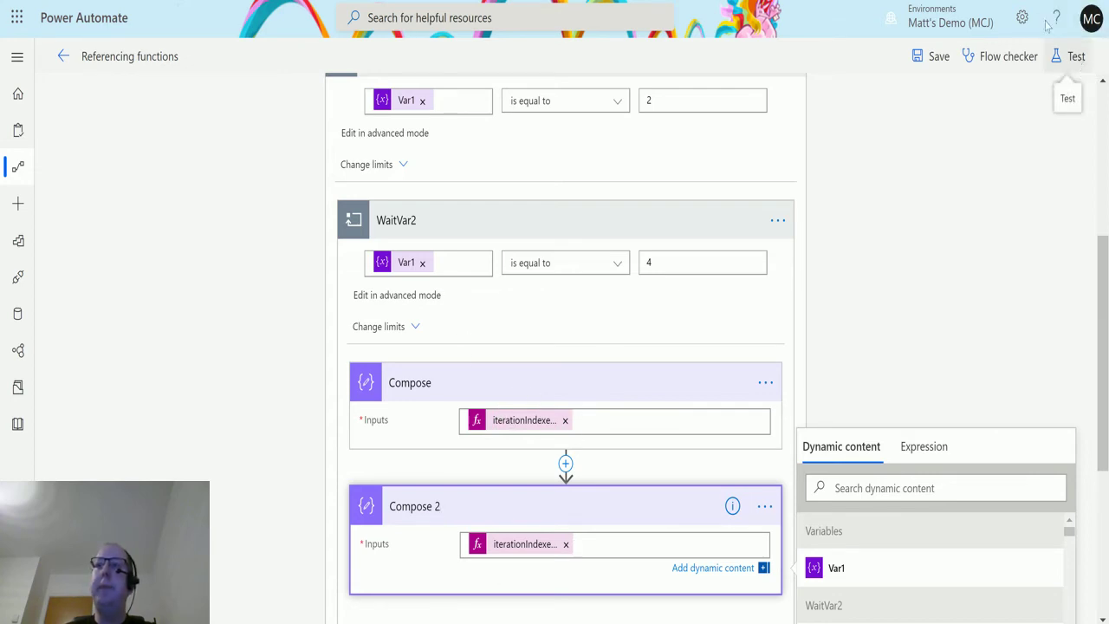
Step: Save and test the flow using trigger data from the latest previous run
{"action": "left_click", "coordinate": [1068, 55]}
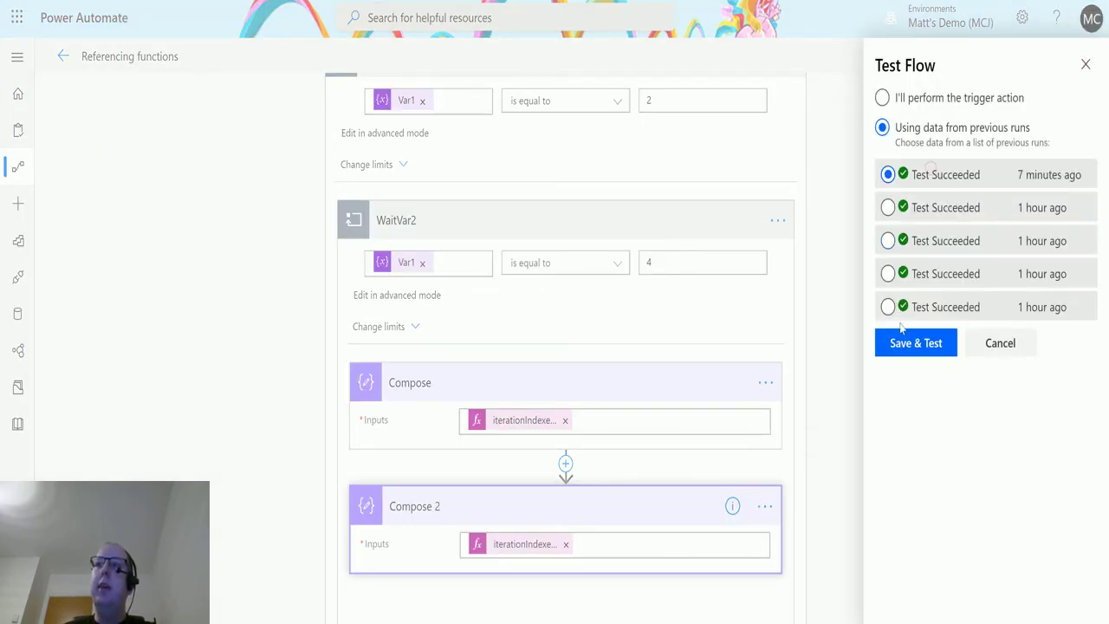
{"action": "left_click", "coordinate": [938, 348]}
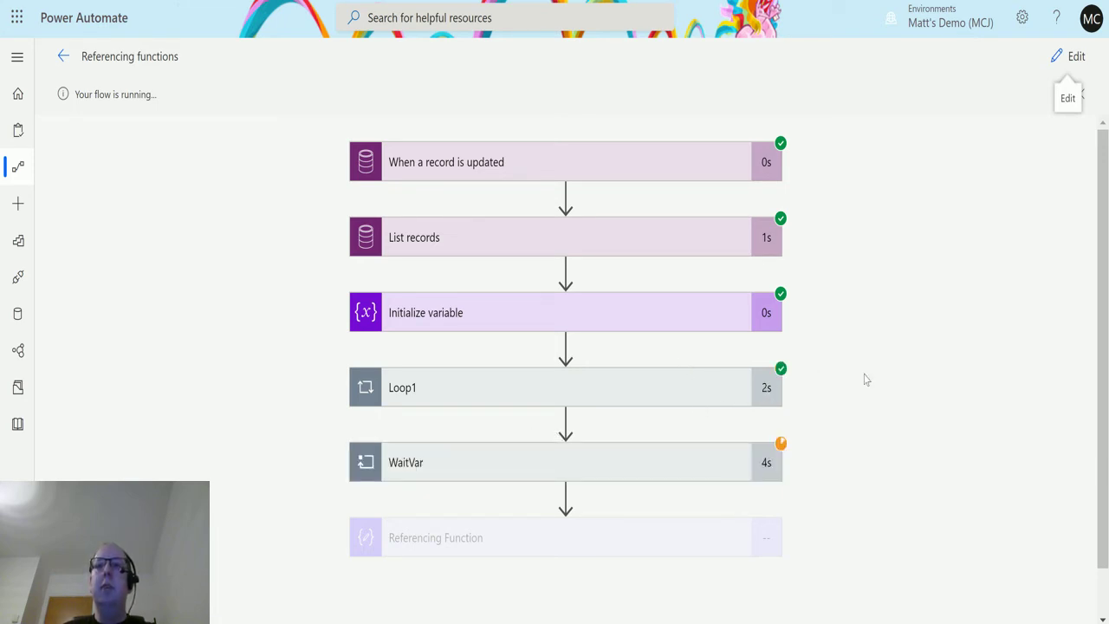
Step: Scroll down the run view to follow the steps completing while WaitVar runs
{"action": "scroll", "coordinate": [864, 378], "scroll_direction": "down", "scroll_amount": 1}
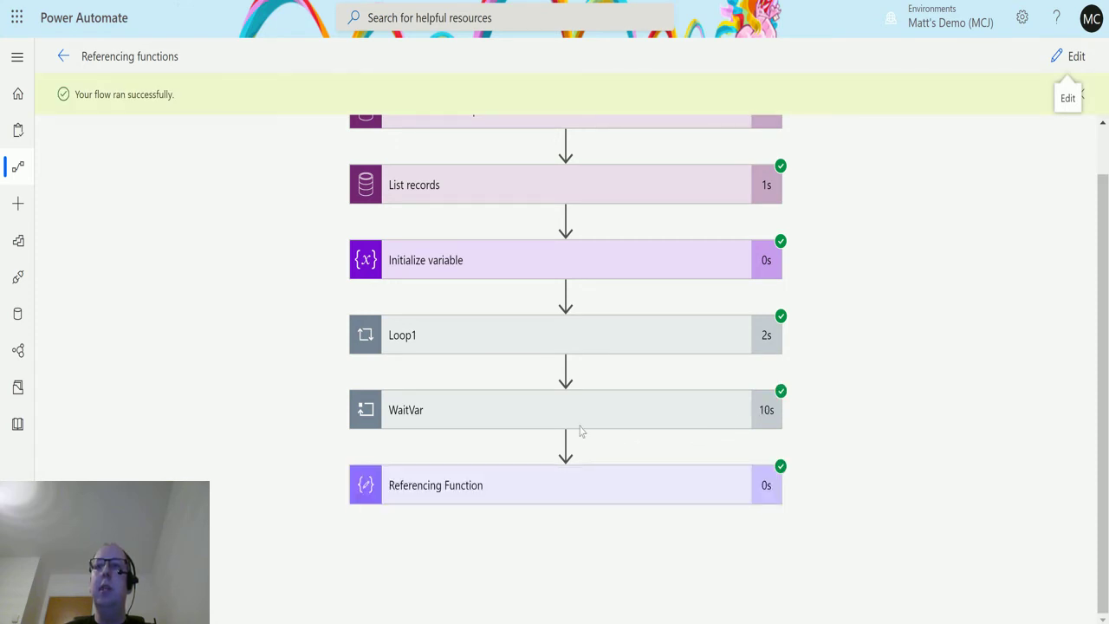
Step: Expand WaitVar and nested WaitVar2 in the run, and check Compose's inputs and outputs (0)
{"action": "left_click", "coordinate": [661, 426]}
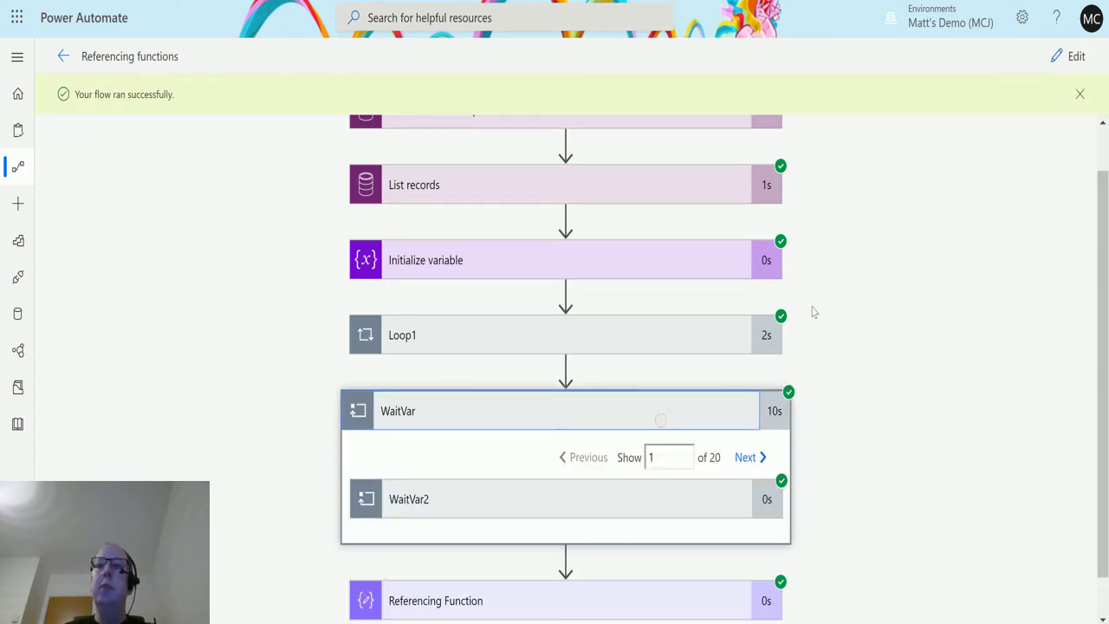
{"action": "scroll", "coordinate": [553, 477], "scroll_direction": "down", "scroll_amount": 1}
{"action": "left_click", "coordinate": [584, 454]}
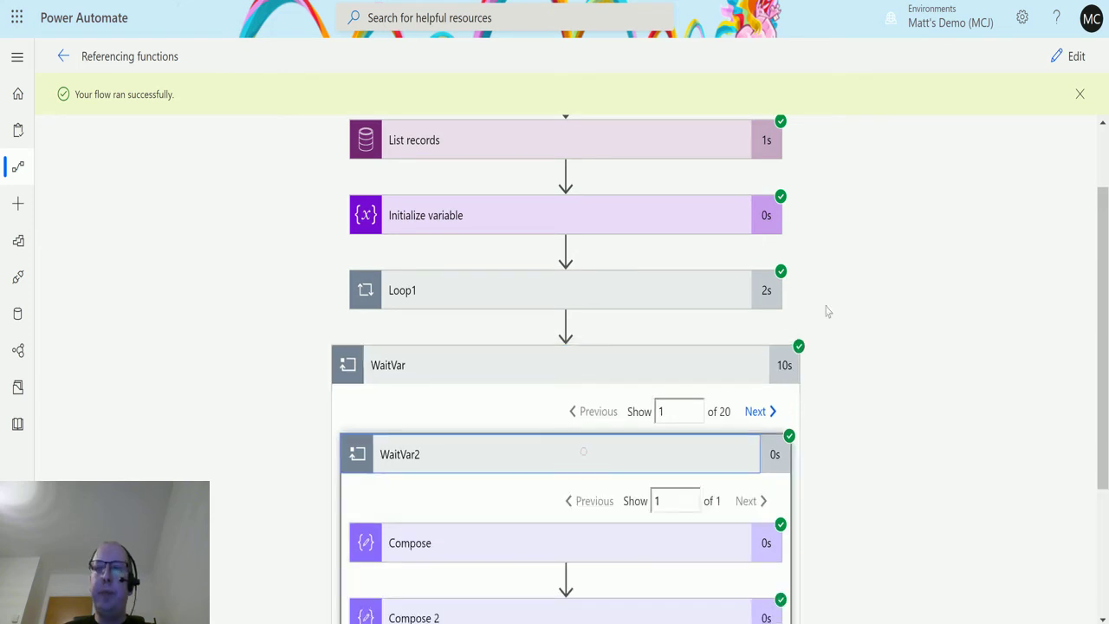
{"action": "scroll", "coordinate": [586, 451], "scroll_direction": "down", "scroll_amount": 2}
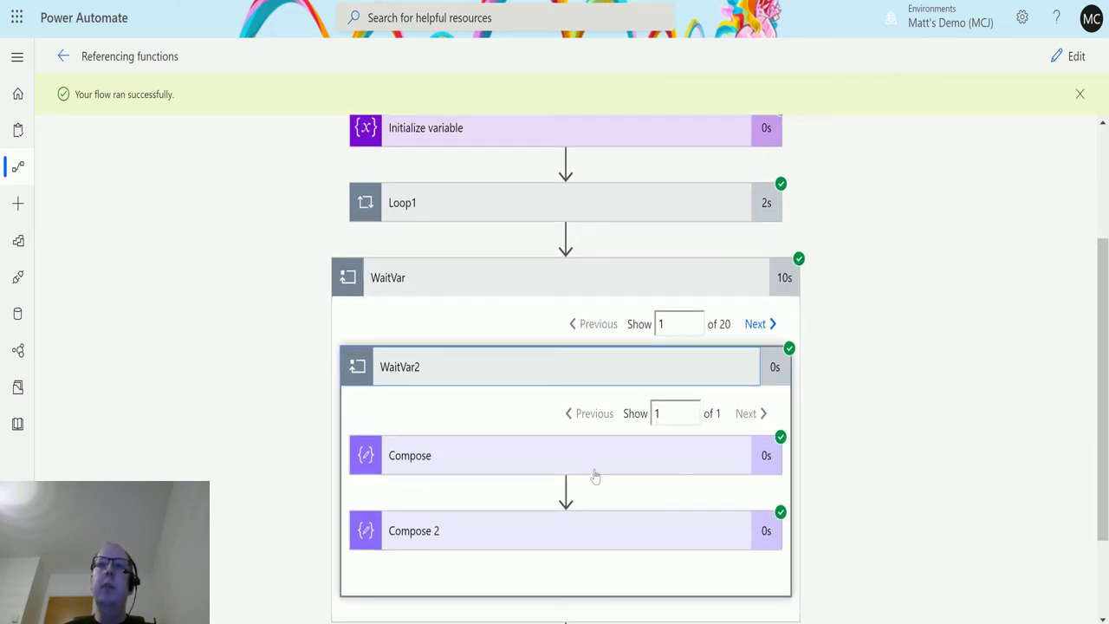
{"action": "left_click", "coordinate": [593, 465]}
{"action": "scroll", "coordinate": [780, 418], "scroll_direction": "down", "scroll_amount": 1}
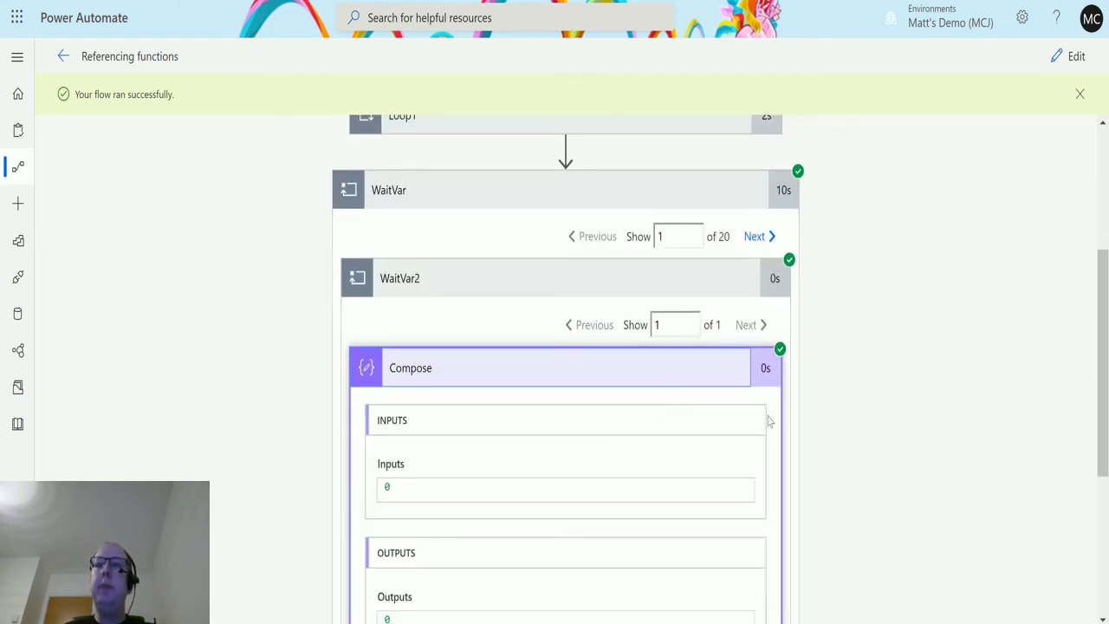
{"action": "scroll", "coordinate": [597, 415], "scroll_direction": "down", "scroll_amount": 1}
{"action": "scroll", "coordinate": [872, 303], "scroll_direction": "up", "scroll_amount": 2}
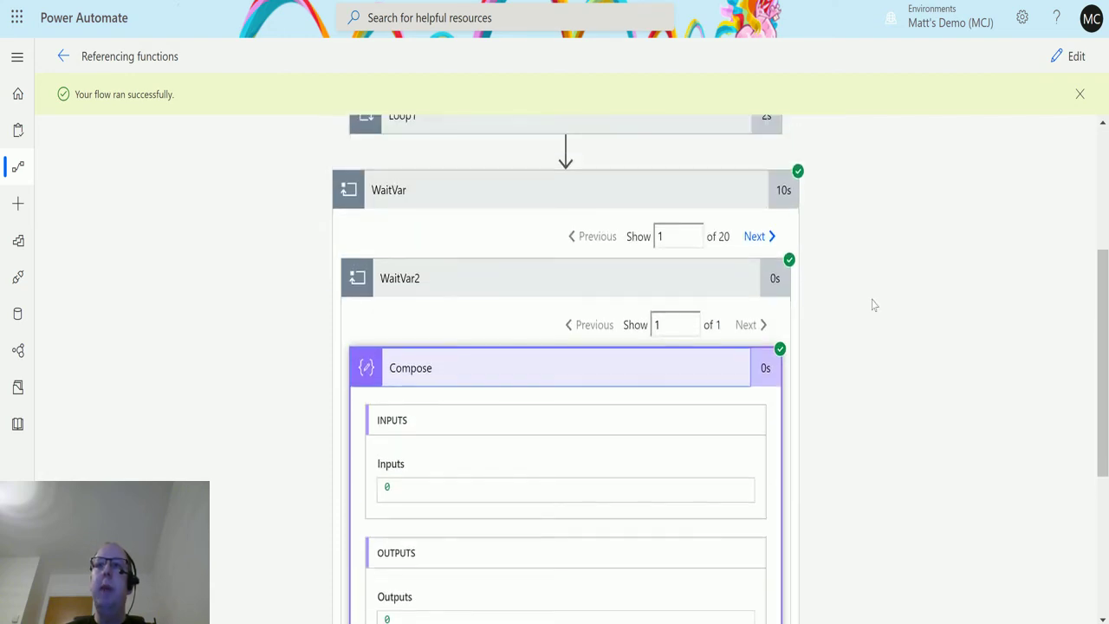
{"action": "left_click", "coordinate": [599, 457]}
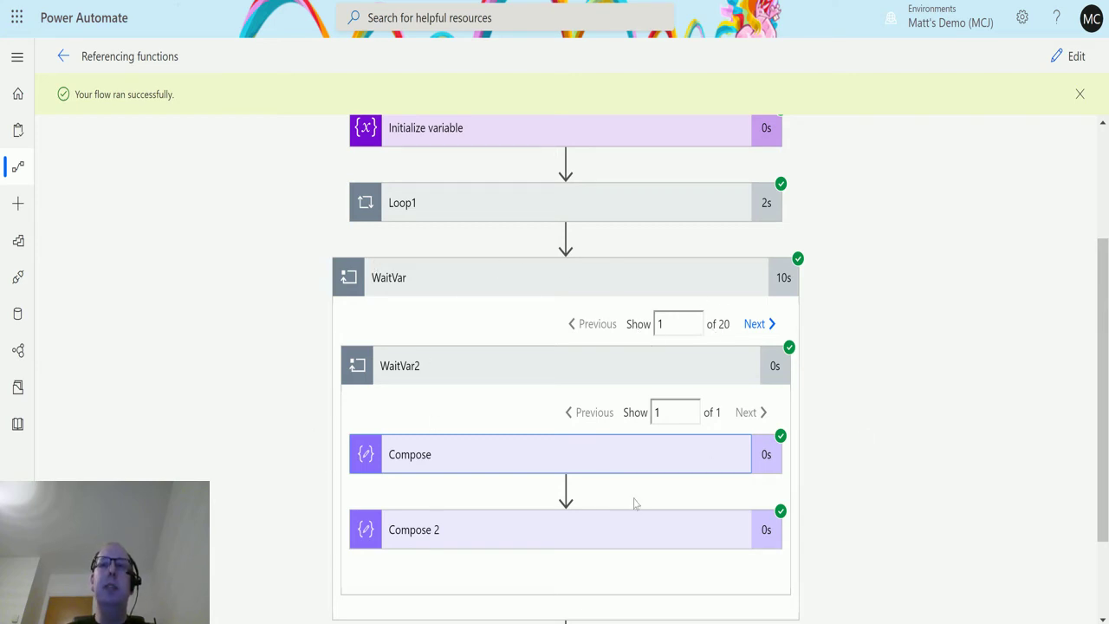
Step: At iteration 1 of 20, open Compose and Compose 2 run details, both showing 0
{"action": "left_click", "coordinate": [574, 455]}
{"action": "scroll", "coordinate": [663, 388], "scroll_direction": "down", "scroll_amount": 3}
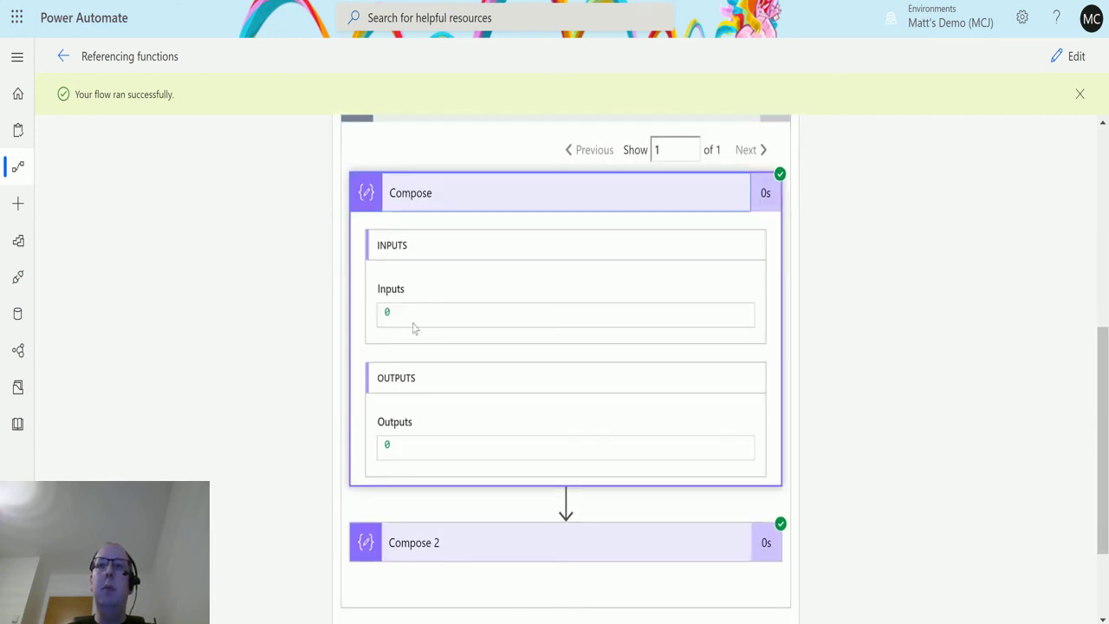
{"action": "left_click", "coordinate": [563, 553]}
{"action": "scroll", "coordinate": [690, 376], "scroll_direction": "down", "scroll_amount": 3}
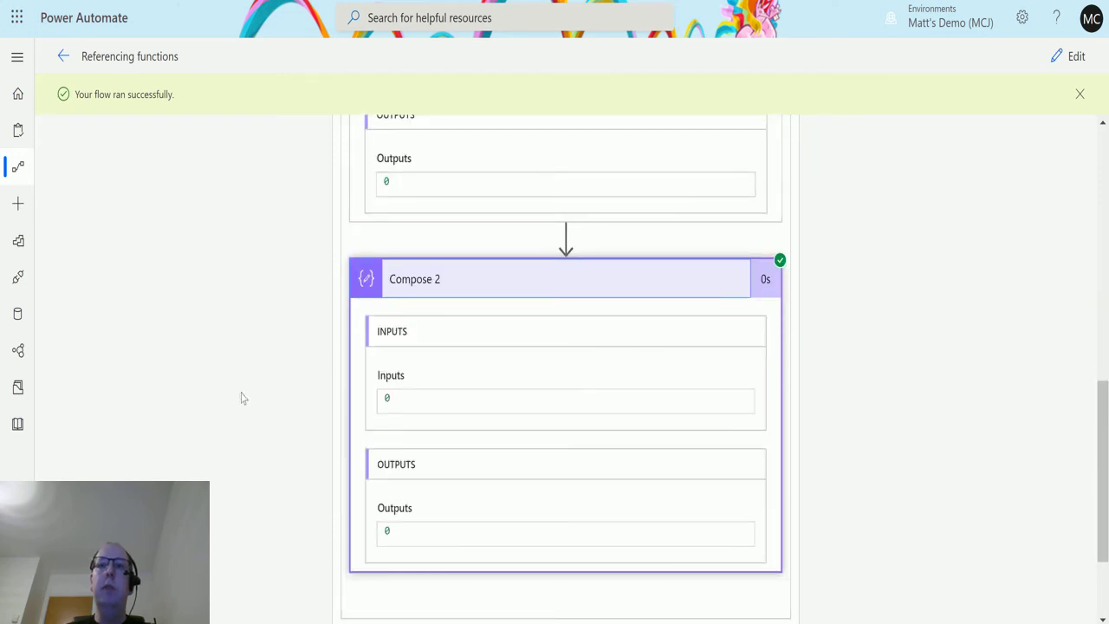
{"action": "scroll", "coordinate": [661, 486], "scroll_direction": "up", "scroll_amount": 4}
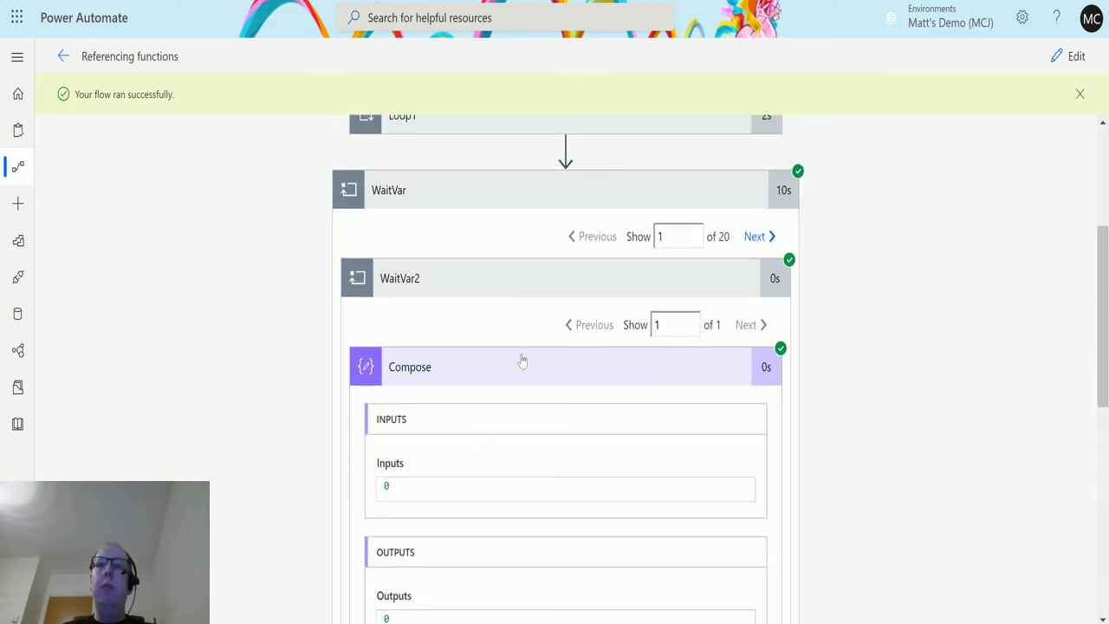
{"action": "scroll", "coordinate": [523, 475], "scroll_direction": "down", "scroll_amount": 3}
{"action": "scroll", "coordinate": [524, 479], "scroll_direction": "down", "scroll_amount": 2}
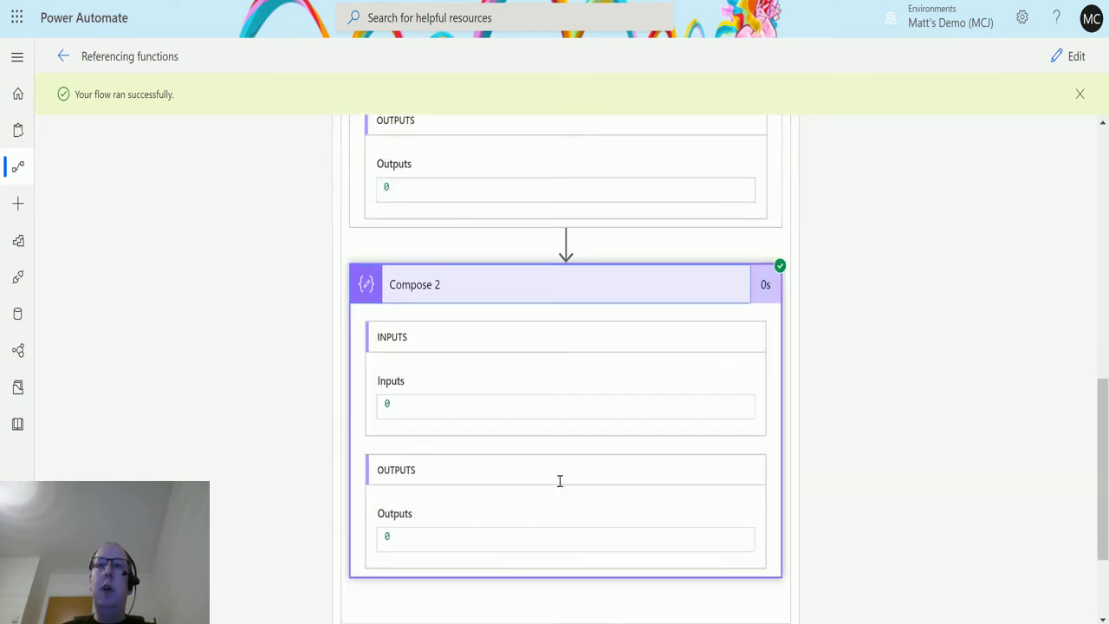
{"action": "scroll", "coordinate": [560, 480], "scroll_direction": "up", "scroll_amount": 5}
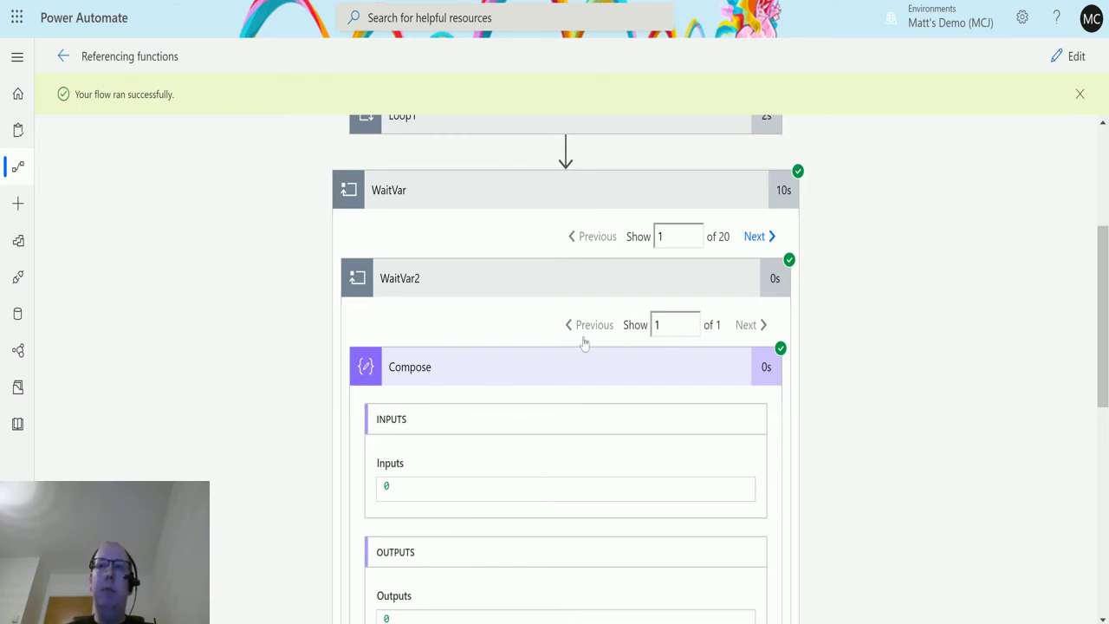
{"action": "scroll", "coordinate": [587, 379], "scroll_direction": "down", "scroll_amount": 2}
{"action": "scroll", "coordinate": [587, 374], "scroll_direction": "down", "scroll_amount": 1}
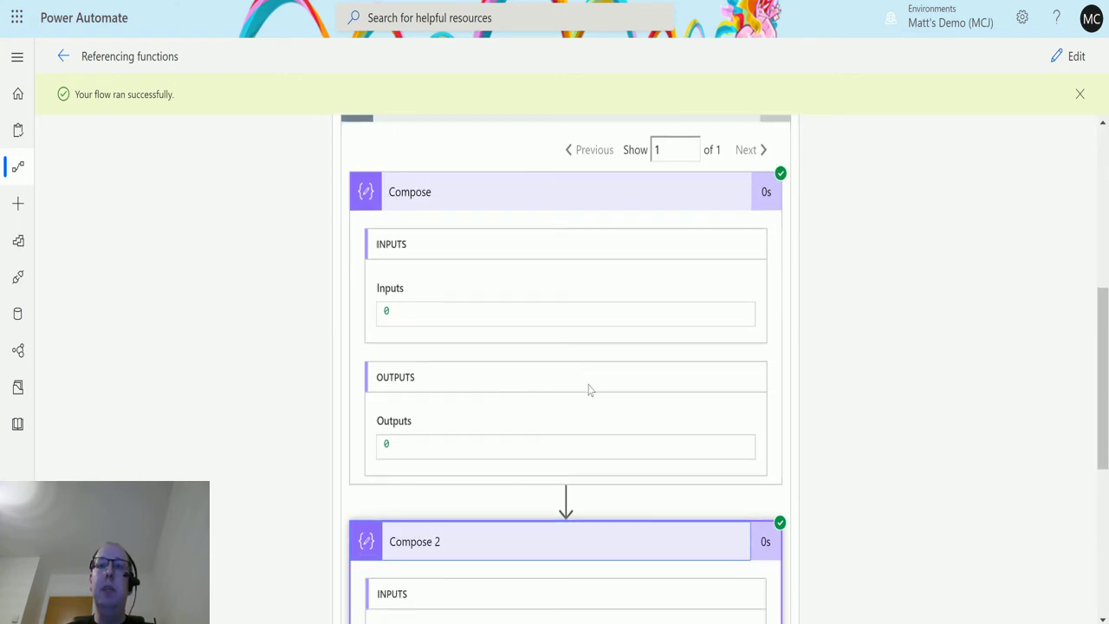
{"action": "scroll", "coordinate": [580, 385], "scroll_direction": "up", "scroll_amount": 1}
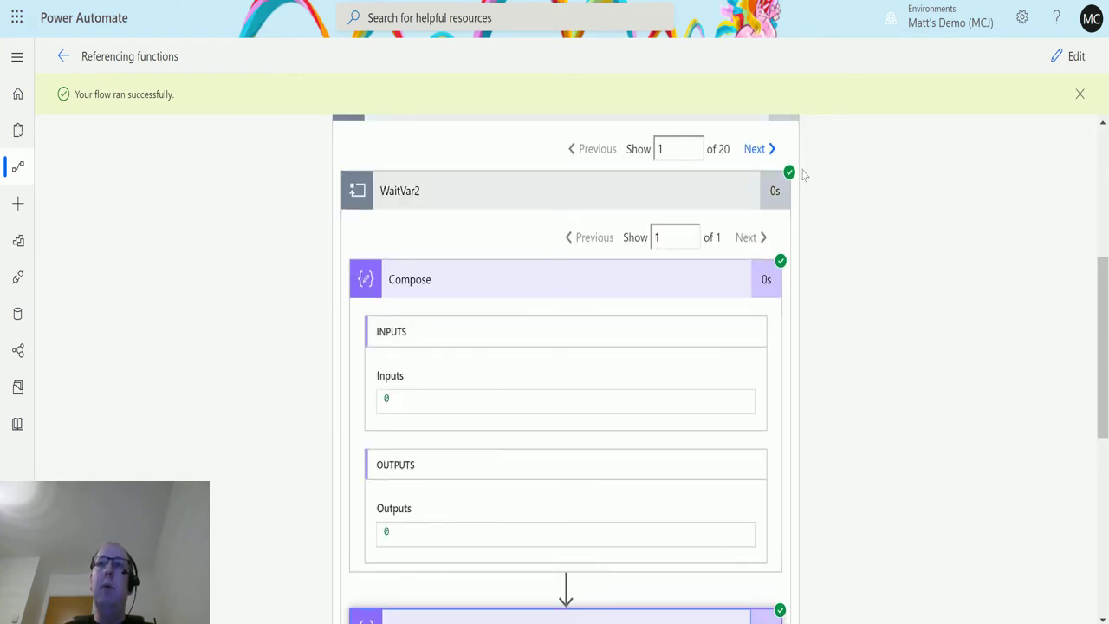
{"action": "scroll", "coordinate": [705, 208], "scroll_direction": "up", "scroll_amount": 1}
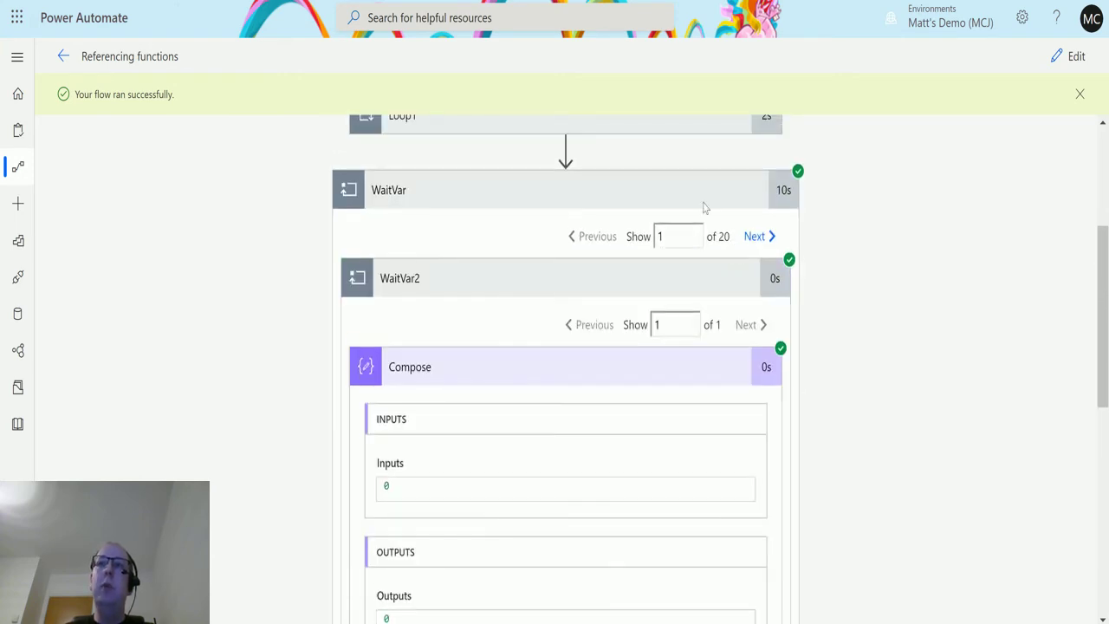
Step: Advance WaitVar's pager to iteration 2 of 20 and check the Compose values
{"action": "left_click", "coordinate": [759, 237]}
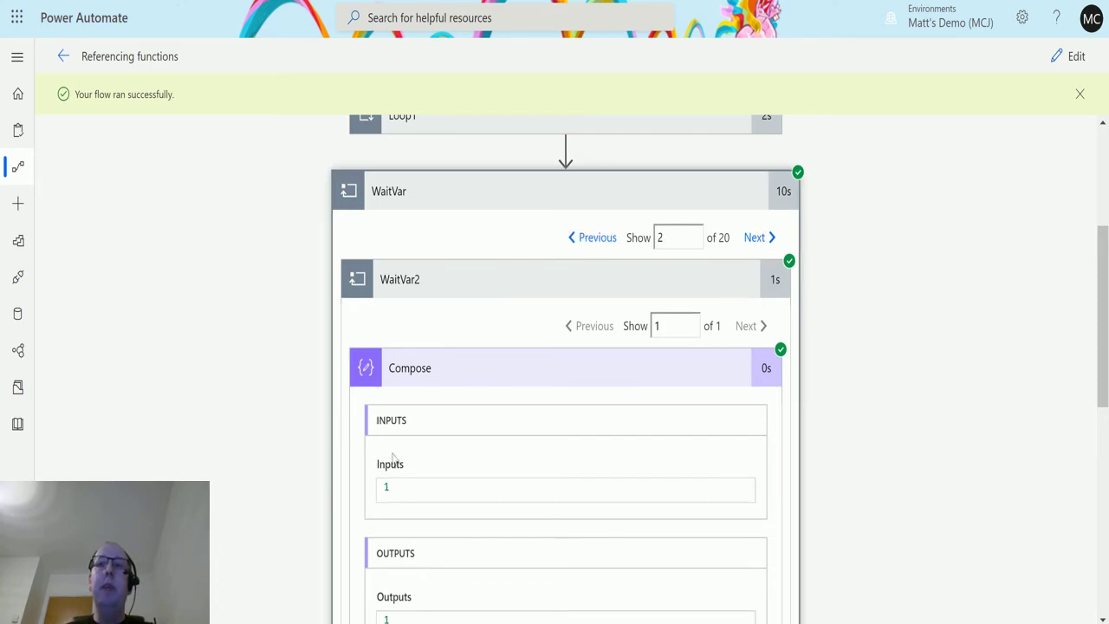
{"action": "scroll", "coordinate": [427, 476], "scroll_direction": "down", "scroll_amount": 4}
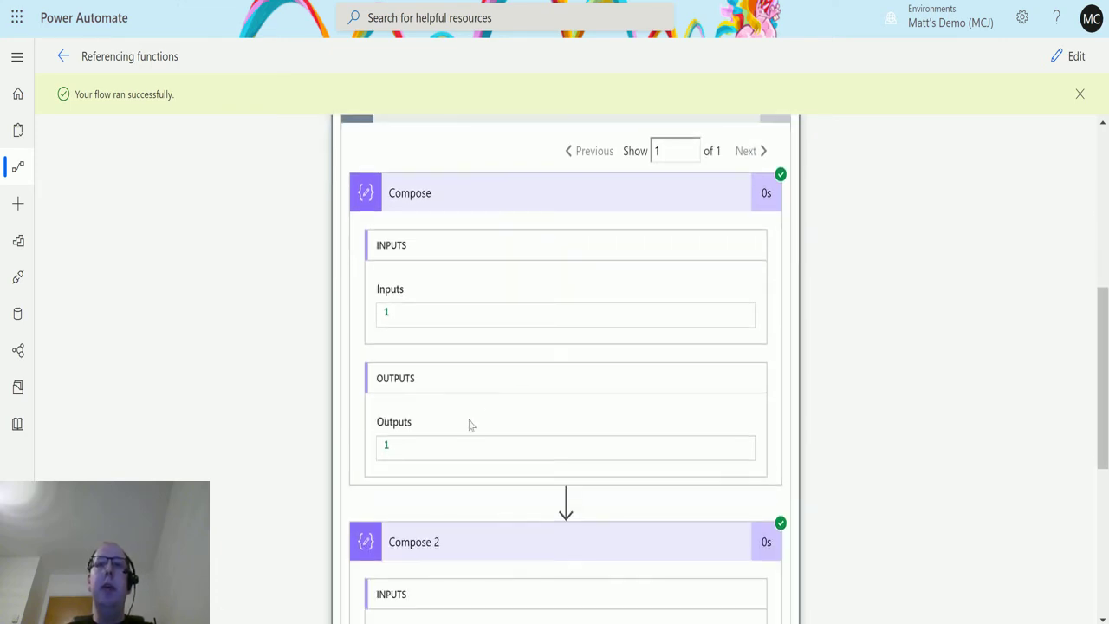
{"action": "scroll", "coordinate": [451, 442], "scroll_direction": "down", "scroll_amount": 1}
{"action": "scroll", "coordinate": [659, 406], "scroll_direction": "up", "scroll_amount": 5}
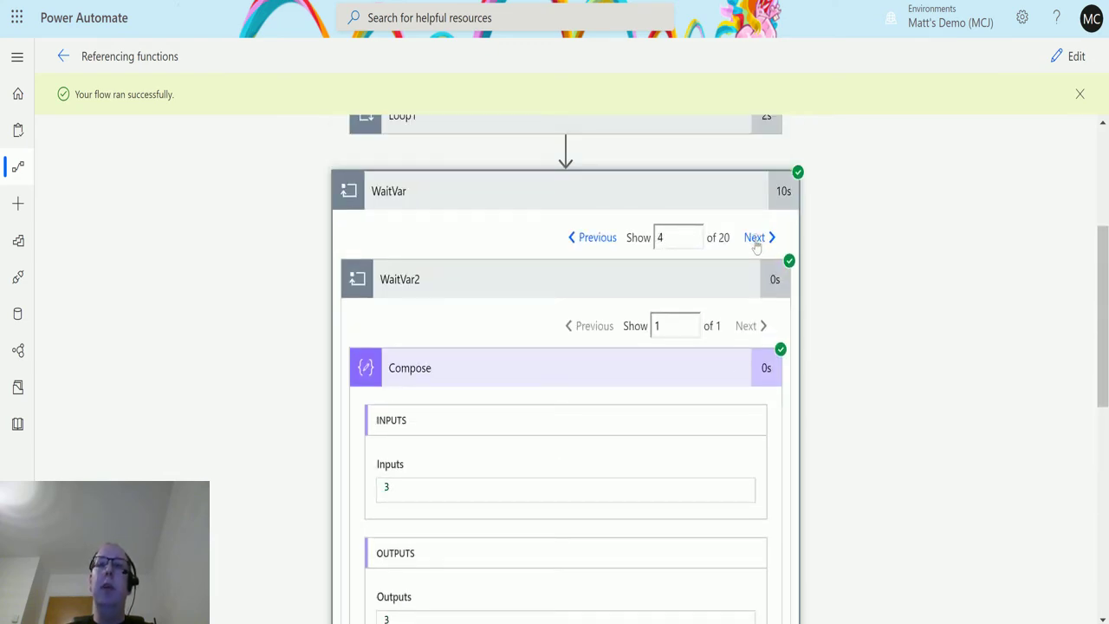
Step: Page through iterations 5, 8 and 9 to 10 of 20: Compose shows 9, Compose 2 shows 0
{"action": "left_click", "coordinate": [755, 239]}
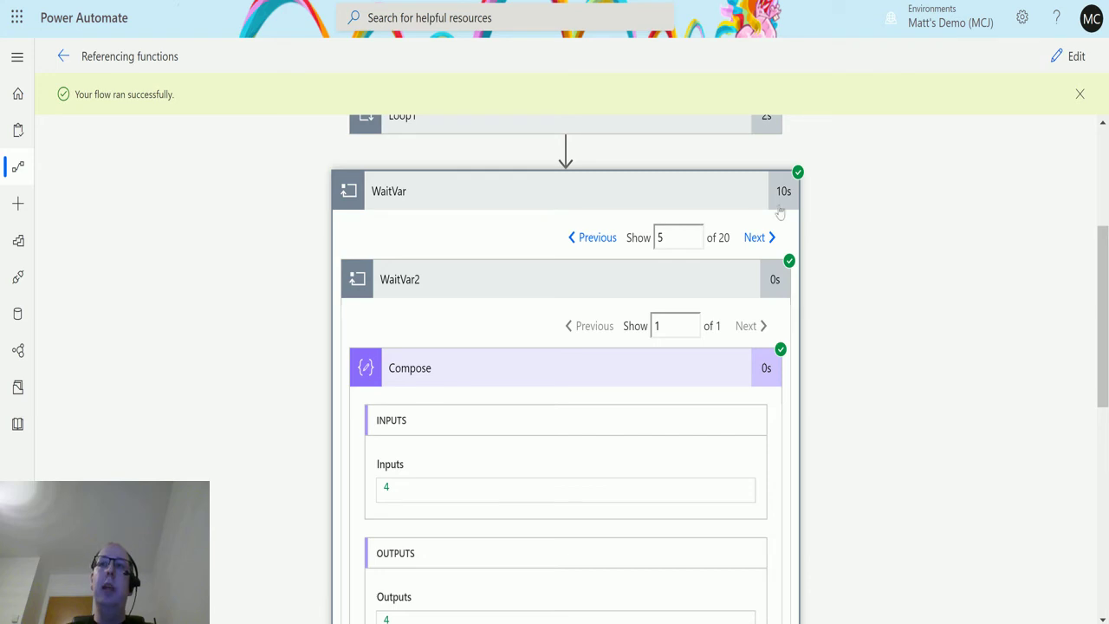
{"action": "left_click", "coordinate": [759, 247]}
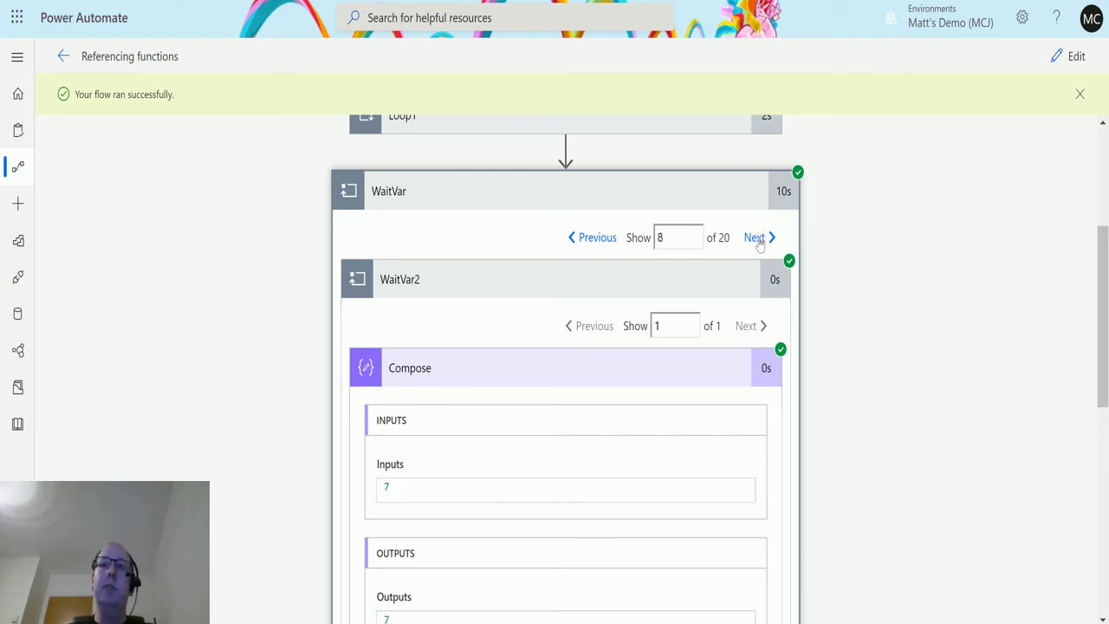
{"action": "left_click", "coordinate": [752, 239]}
{"action": "left_click", "coordinate": [752, 239]}
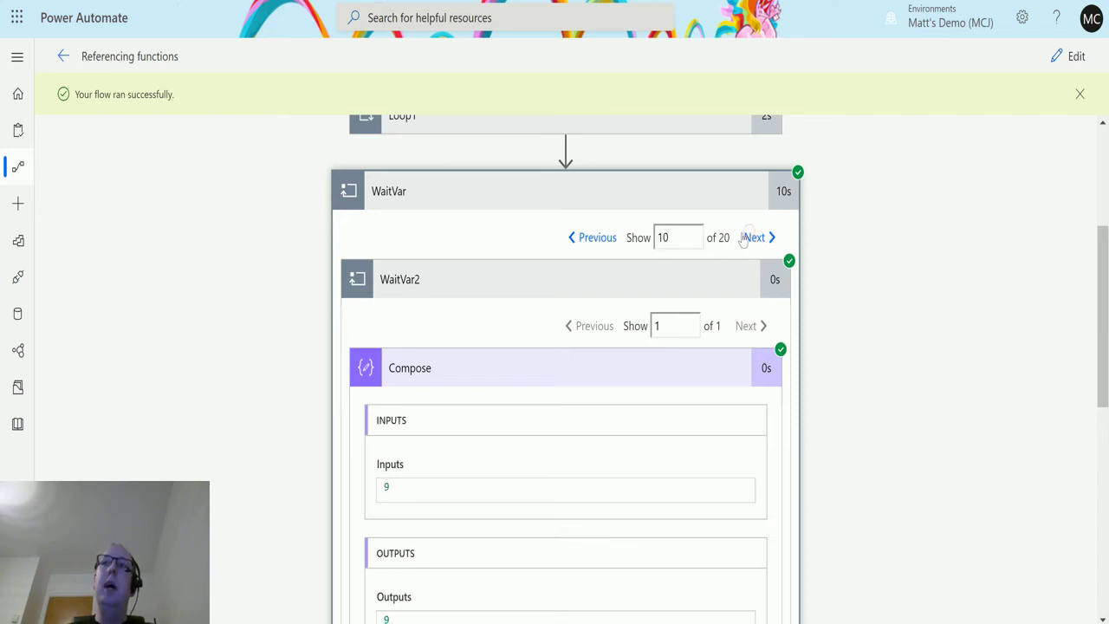
{"action": "scroll", "coordinate": [735, 248], "scroll_direction": "down", "scroll_amount": 1}
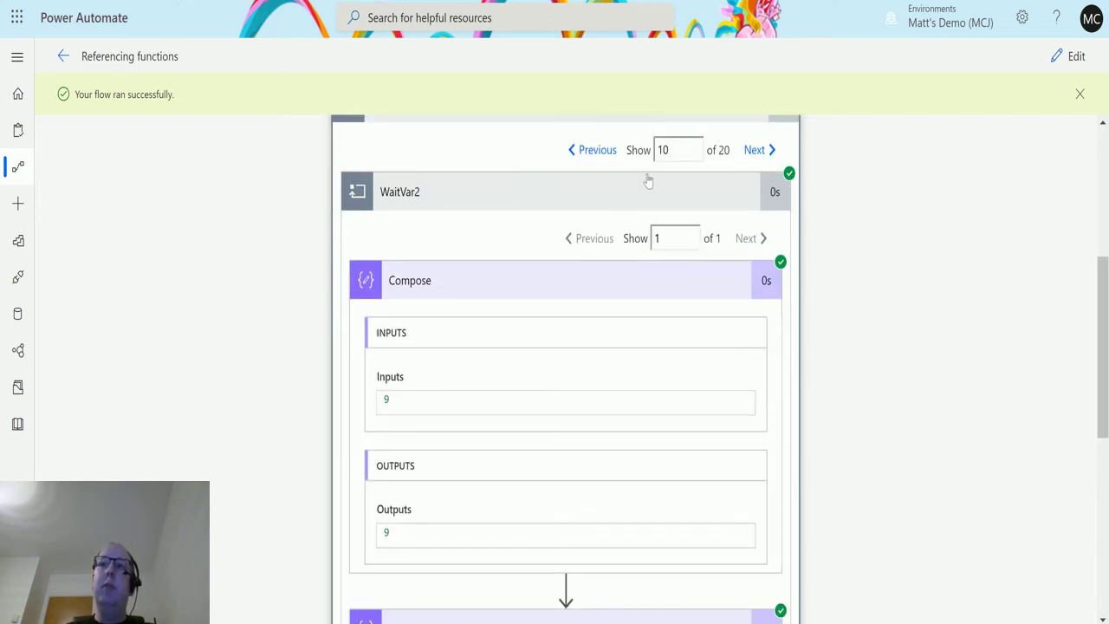
{"action": "scroll", "coordinate": [649, 178], "scroll_direction": "down", "scroll_amount": 3}
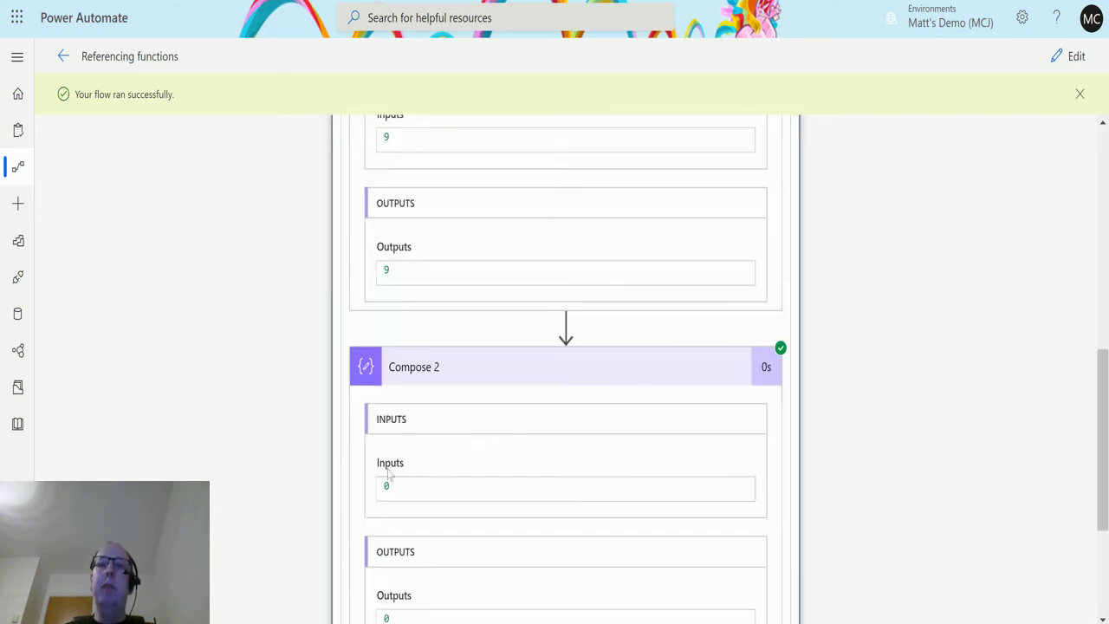
{"action": "scroll", "coordinate": [467, 531], "scroll_direction": "down", "scroll_amount": 1}
{"action": "scroll", "coordinate": [501, 354], "scroll_direction": "up", "scroll_amount": 5}
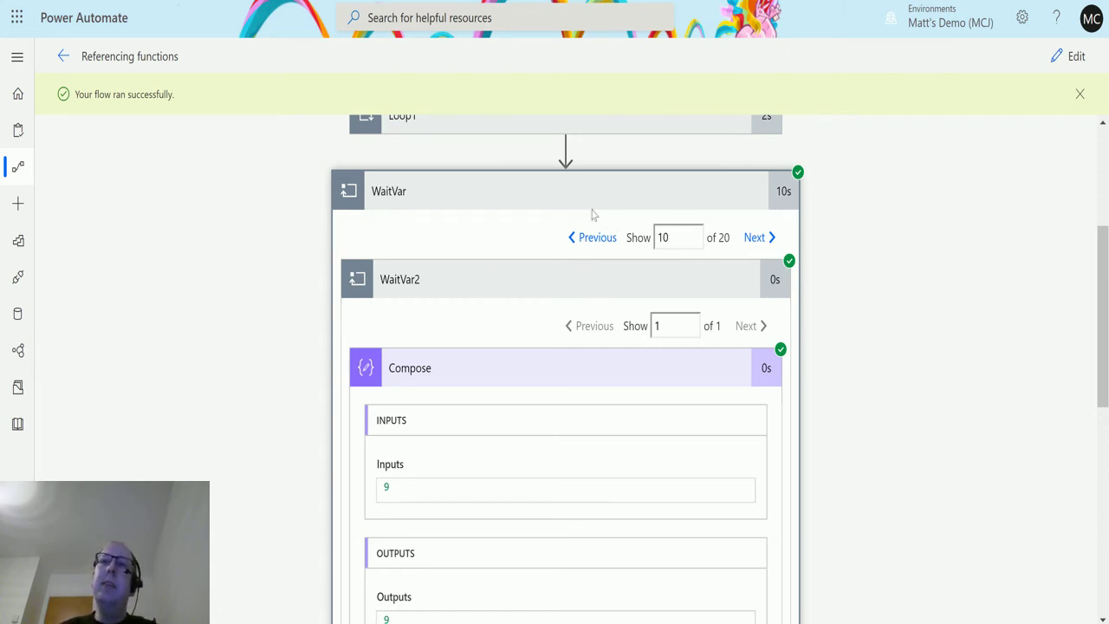
Step: Scroll through the run view to review the actions at iteration 10 of 20
{"action": "scroll", "coordinate": [663, 370], "scroll_direction": "up", "scroll_amount": 2}
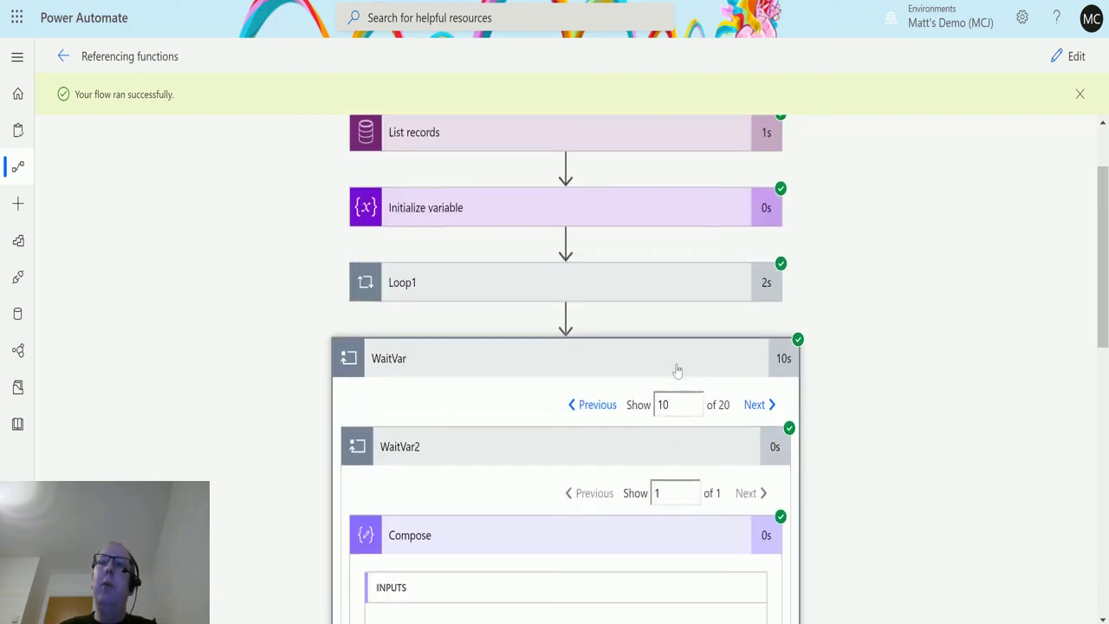
{"action": "scroll", "coordinate": [678, 371], "scroll_direction": "down", "scroll_amount": 1}
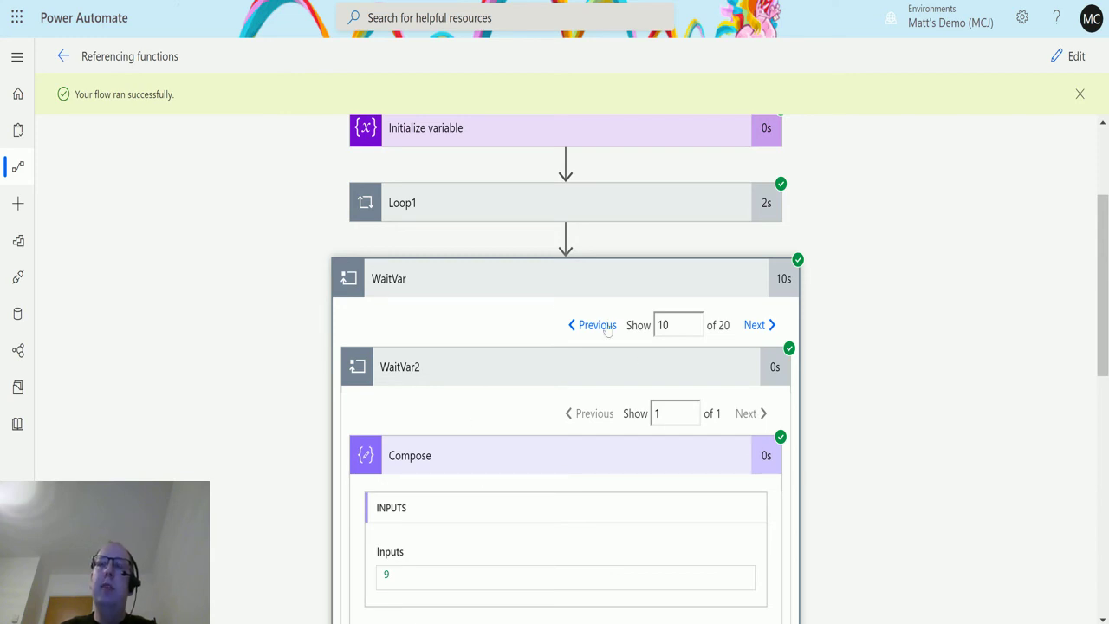
{"action": "scroll", "coordinate": [668, 242], "scroll_direction": "up", "scroll_amount": 1}
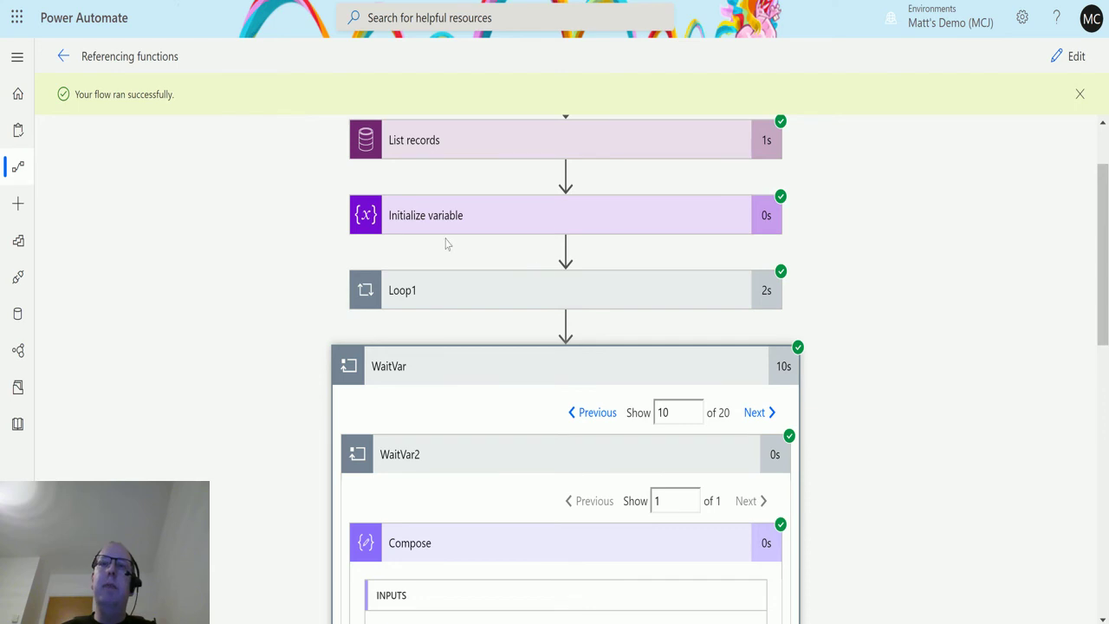
{"action": "scroll", "coordinate": [433, 260], "scroll_direction": "down", "scroll_amount": 1}
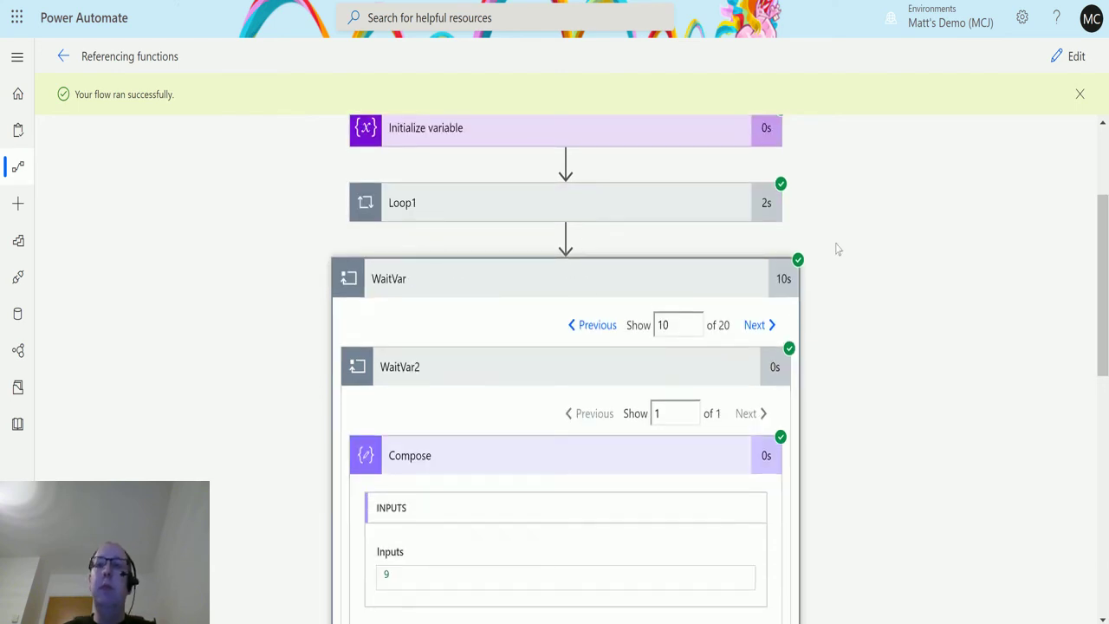
{"action": "scroll", "coordinate": [668, 330], "scroll_direction": "down", "scroll_amount": 1}
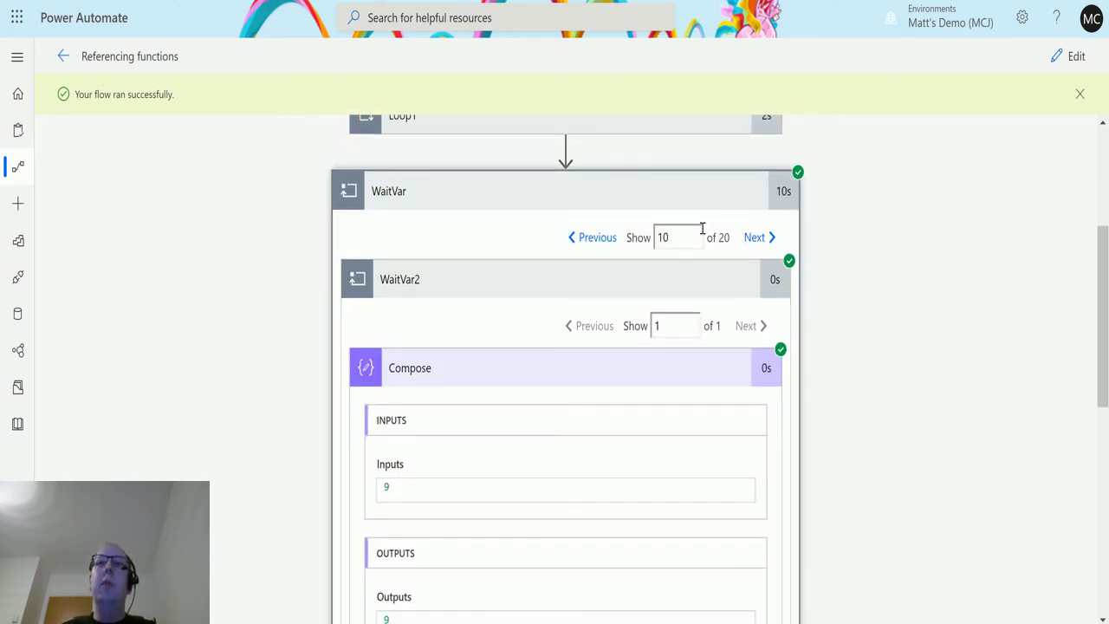
{"action": "scroll", "coordinate": [341, 330], "scroll_direction": "down", "scroll_amount": 2}
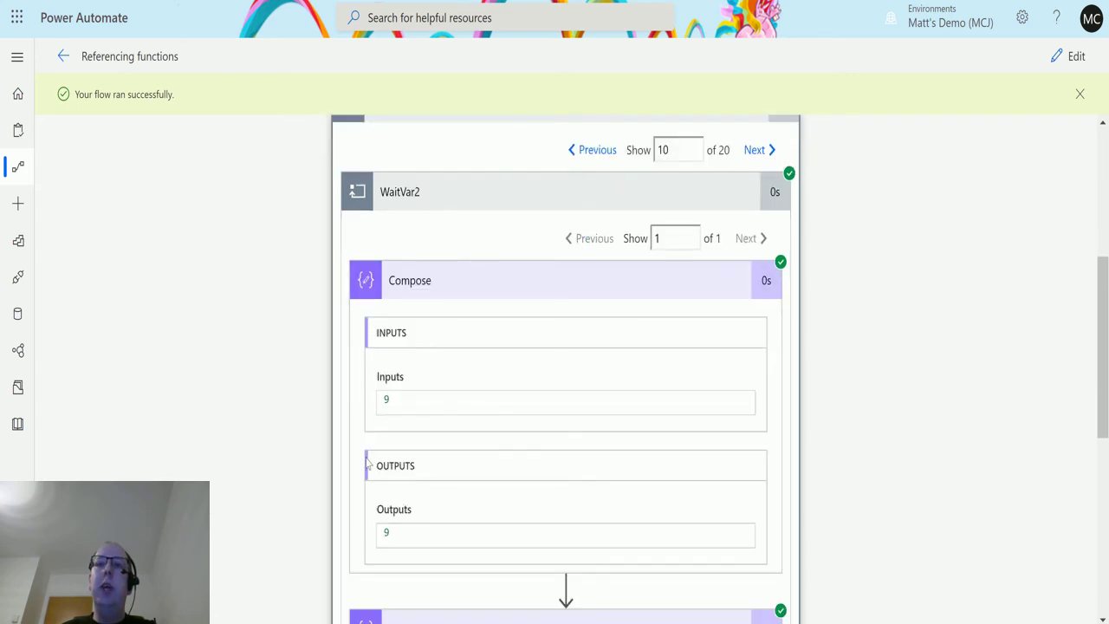
{"action": "scroll", "coordinate": [763, 551], "scroll_direction": "up", "scroll_amount": 2}
{"action": "scroll", "coordinate": [763, 551], "scroll_direction": "up", "scroll_amount": 1}
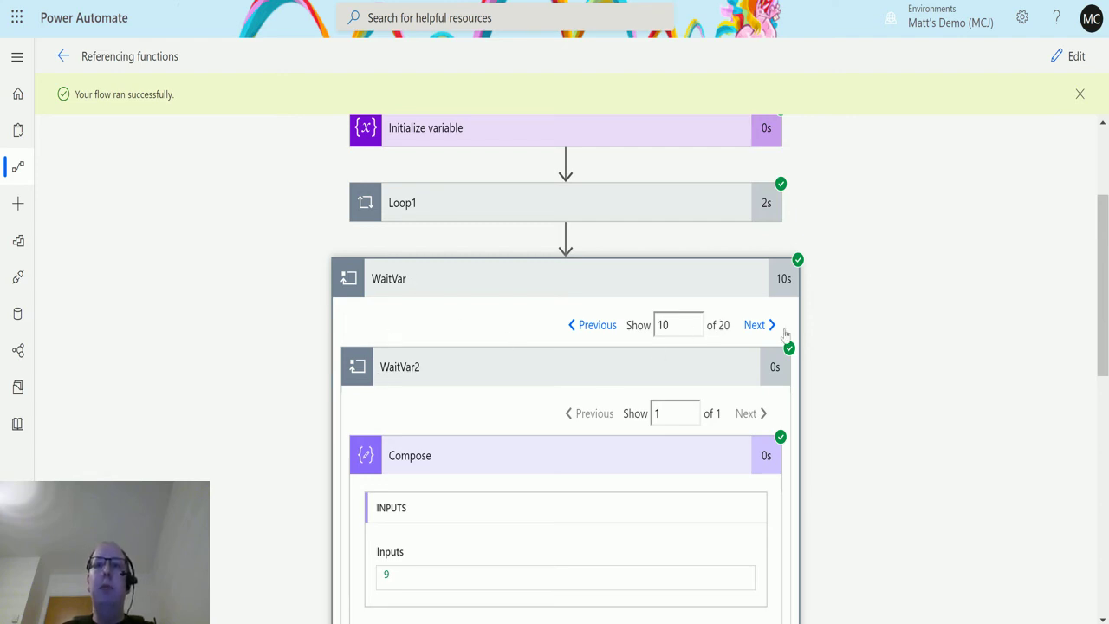
{"action": "scroll", "coordinate": [450, 324], "scroll_direction": "down", "scroll_amount": 1}
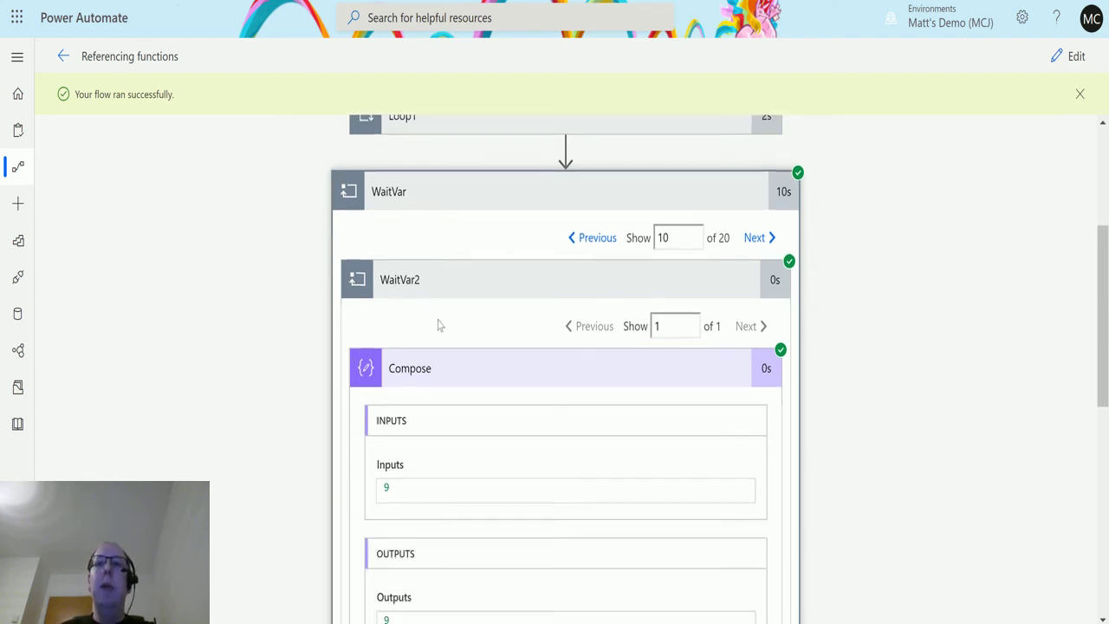
Step: Move WaitVar to iteration 11 of 20 and confirm Compose returns 10
{"action": "left_click", "coordinate": [753, 240]}
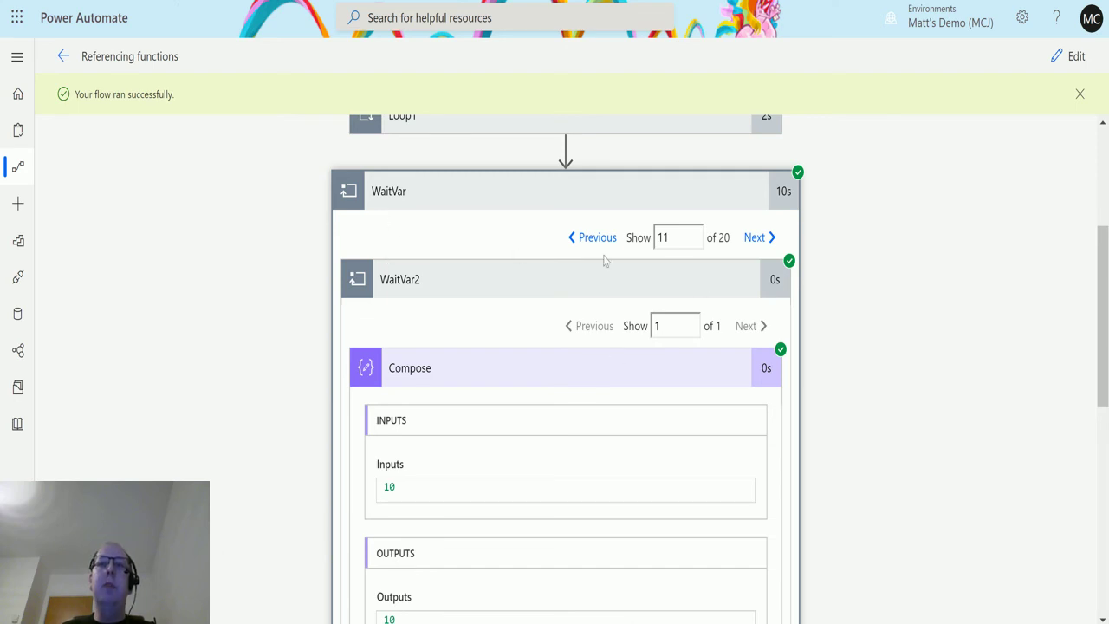
{"action": "scroll", "coordinate": [538, 346], "scroll_direction": "down", "scroll_amount": 1}
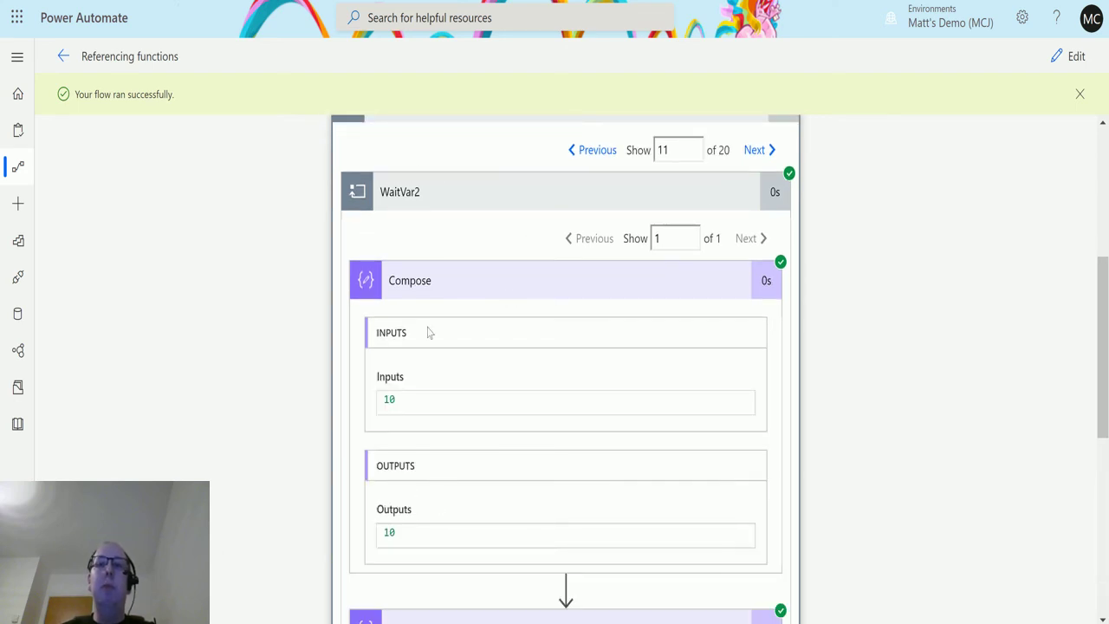
{"action": "scroll", "coordinate": [414, 244], "scroll_direction": "up", "scroll_amount": 1}
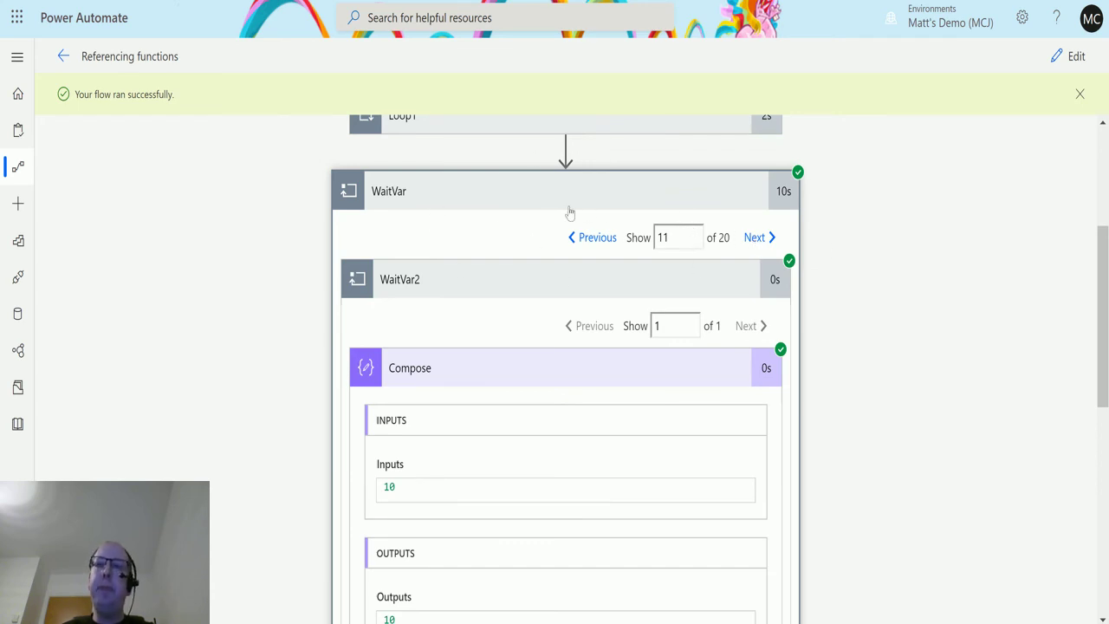
{"action": "scroll", "coordinate": [399, 321], "scroll_direction": "down", "scroll_amount": 1}
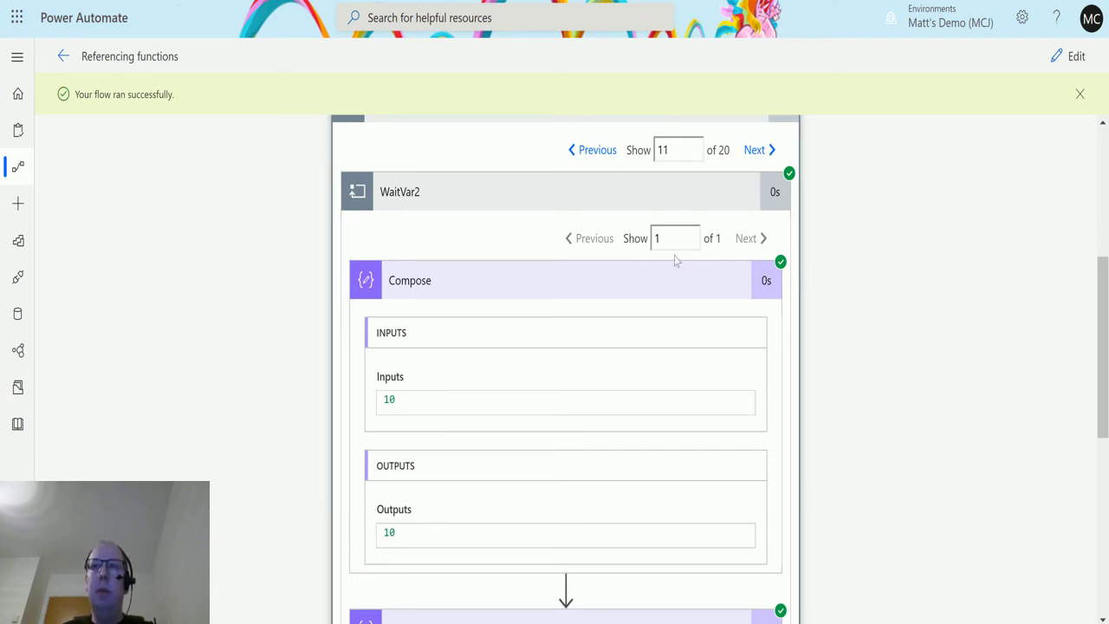
{"action": "scroll", "coordinate": [622, 297], "scroll_direction": "down", "scroll_amount": 3}
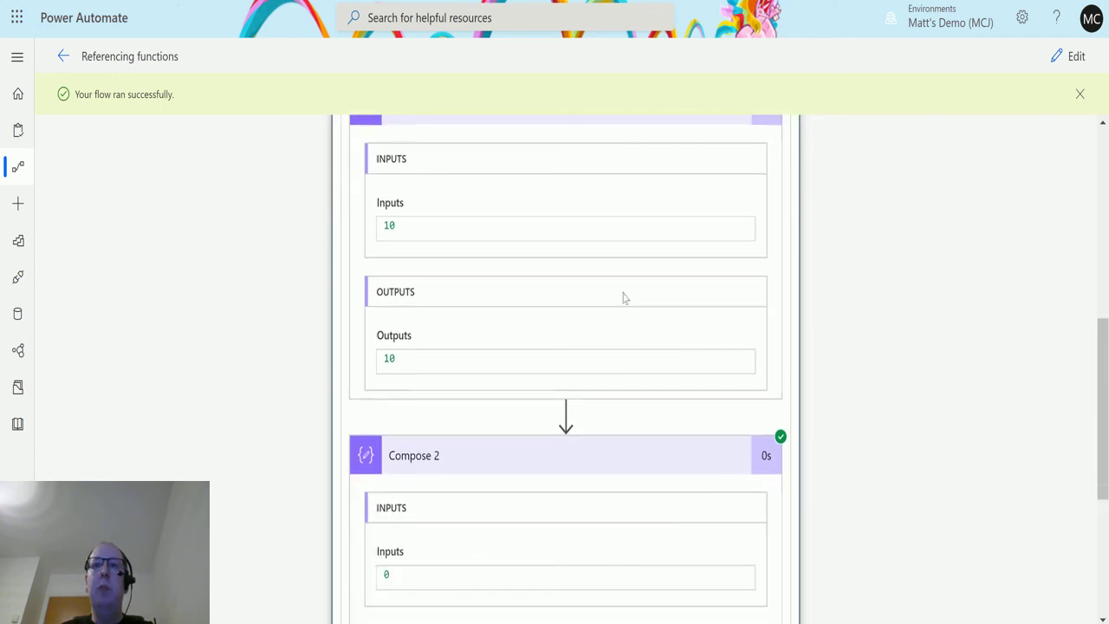
{"action": "scroll", "coordinate": [468, 382], "scroll_direction": "down", "scroll_amount": 2}
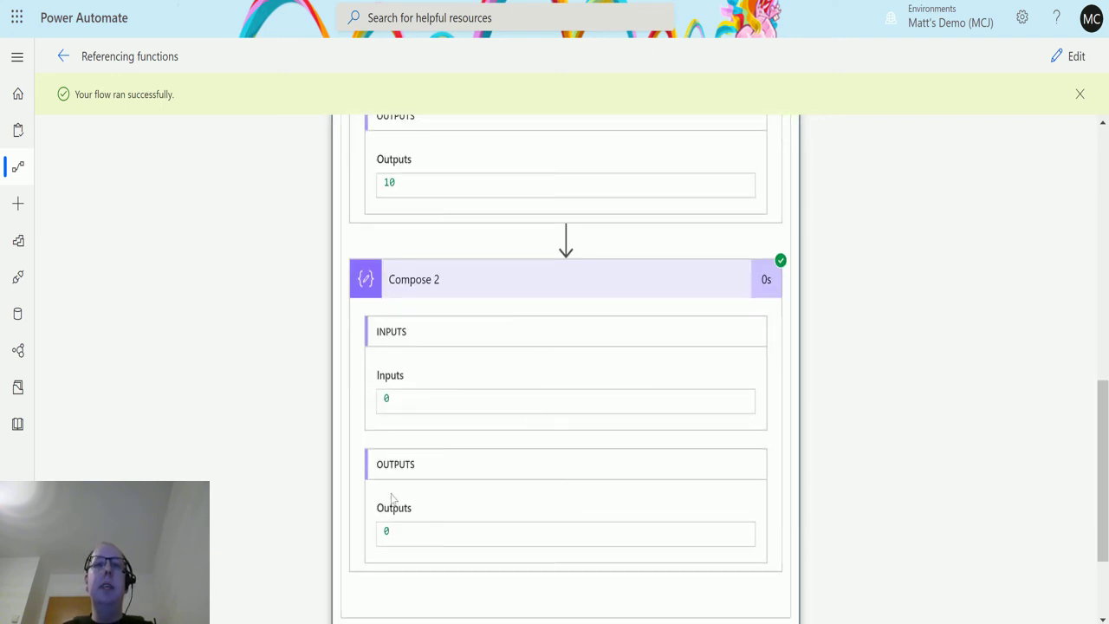
{"action": "scroll", "coordinate": [414, 447], "scroll_direction": "up", "scroll_amount": 4}
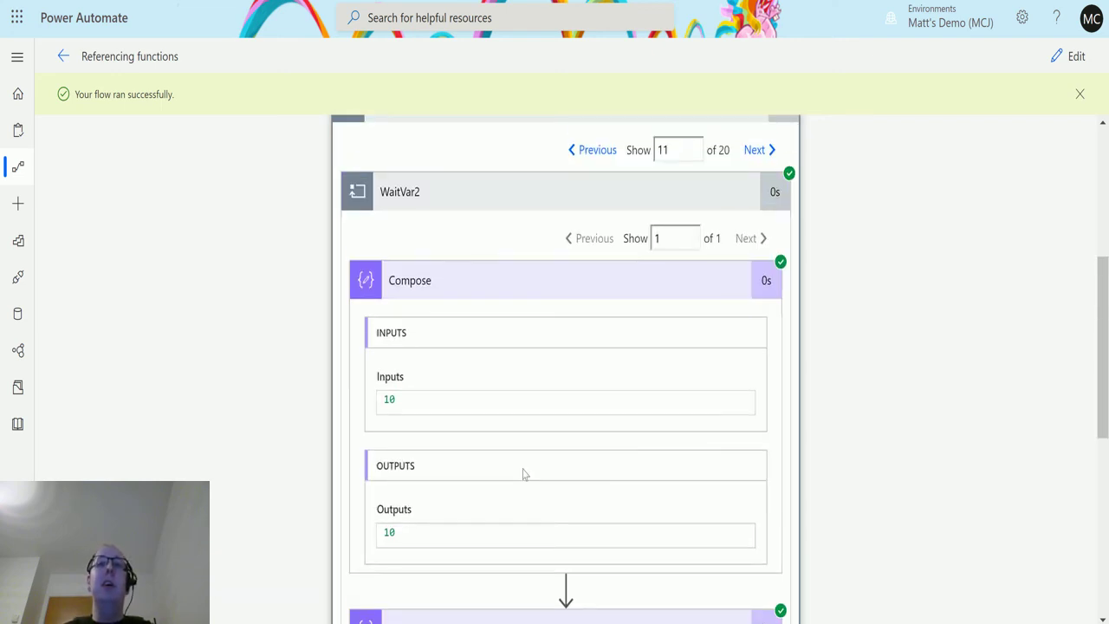
{"action": "scroll", "coordinate": [775, 342], "scroll_direction": "up", "scroll_amount": 1}
{"action": "scroll", "coordinate": [728, 225], "scroll_direction": "down", "scroll_amount": 1}
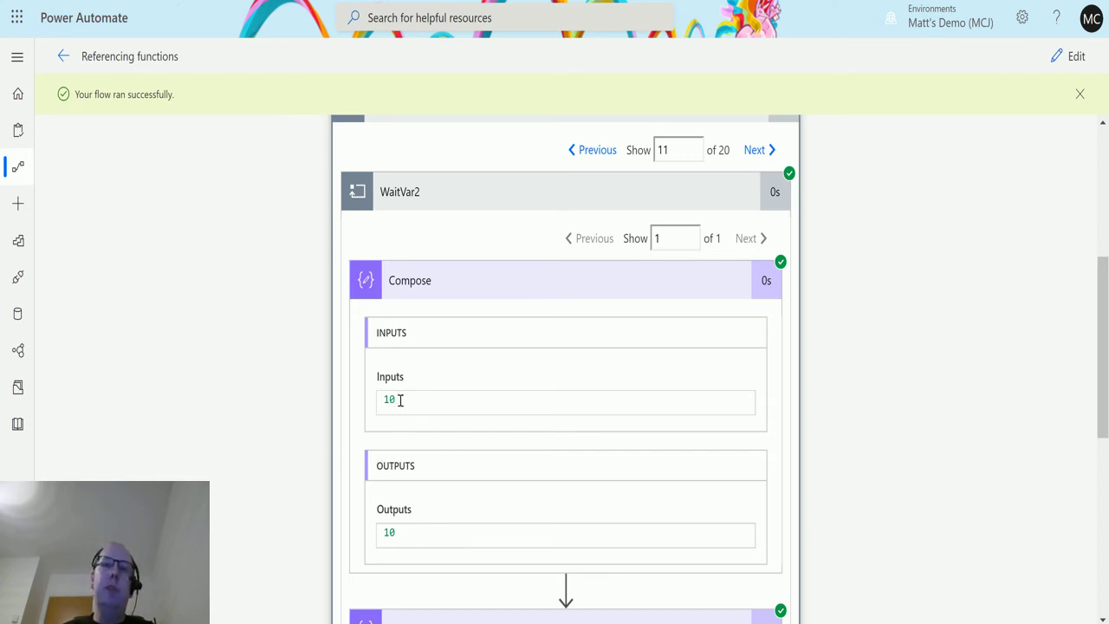
Step: Advance to WaitVar iteration 12 of 20 and check Compose outputs 11 and Compose 2 outputs 0
{"action": "left_click", "coordinate": [754, 149]}
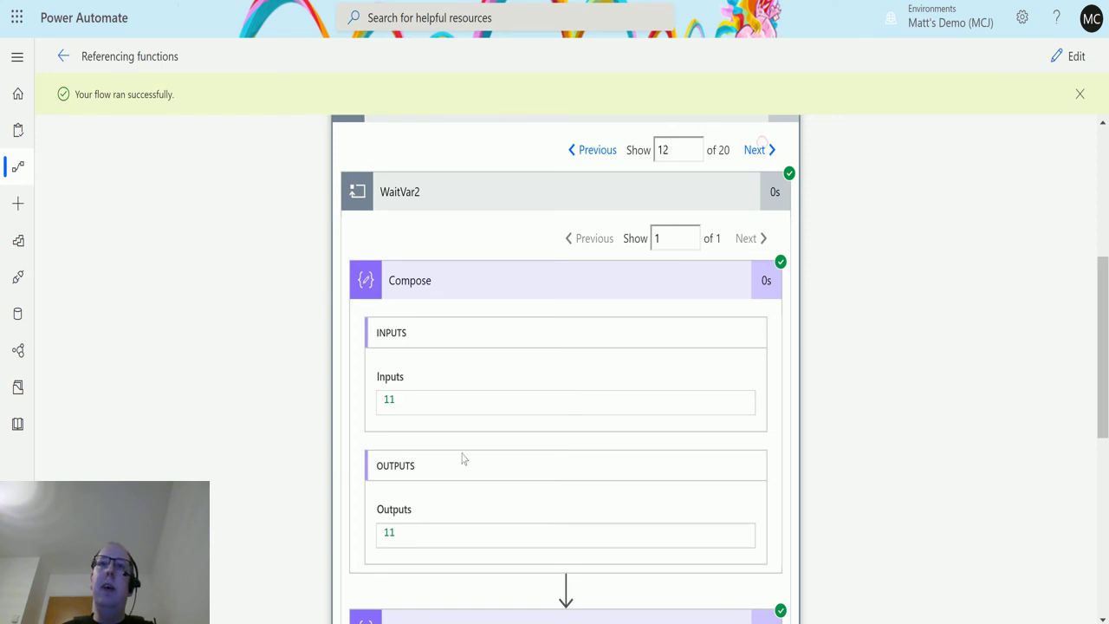
{"action": "scroll", "coordinate": [495, 487], "scroll_direction": "down", "scroll_amount": 6}
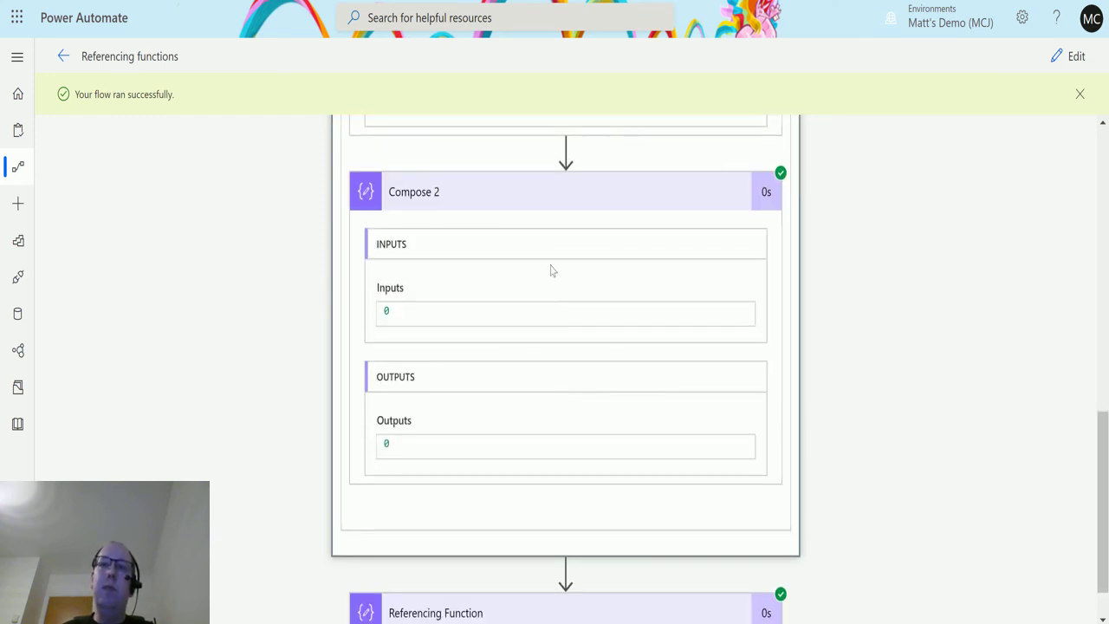
{"action": "scroll", "coordinate": [605, 446], "scroll_direction": "up", "scroll_amount": 1}
{"action": "scroll", "coordinate": [605, 446], "scroll_direction": "up", "scroll_amount": 6}
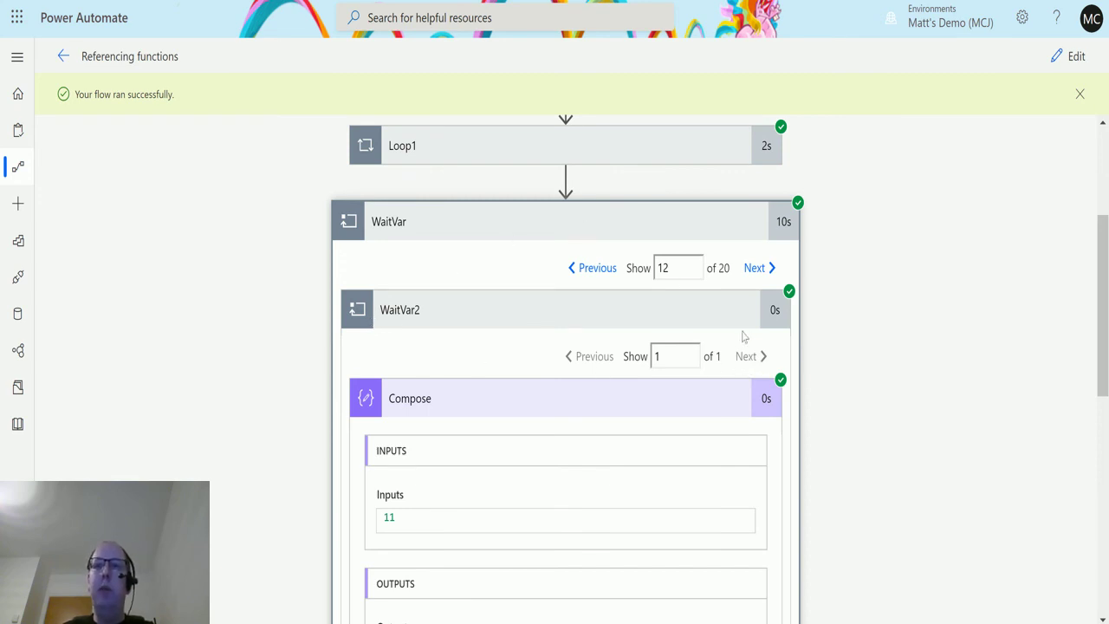
{"action": "scroll", "coordinate": [712, 361], "scroll_direction": "down", "scroll_amount": 3}
{"action": "scroll", "coordinate": [641, 349], "scroll_direction": "up", "scroll_amount": 2}
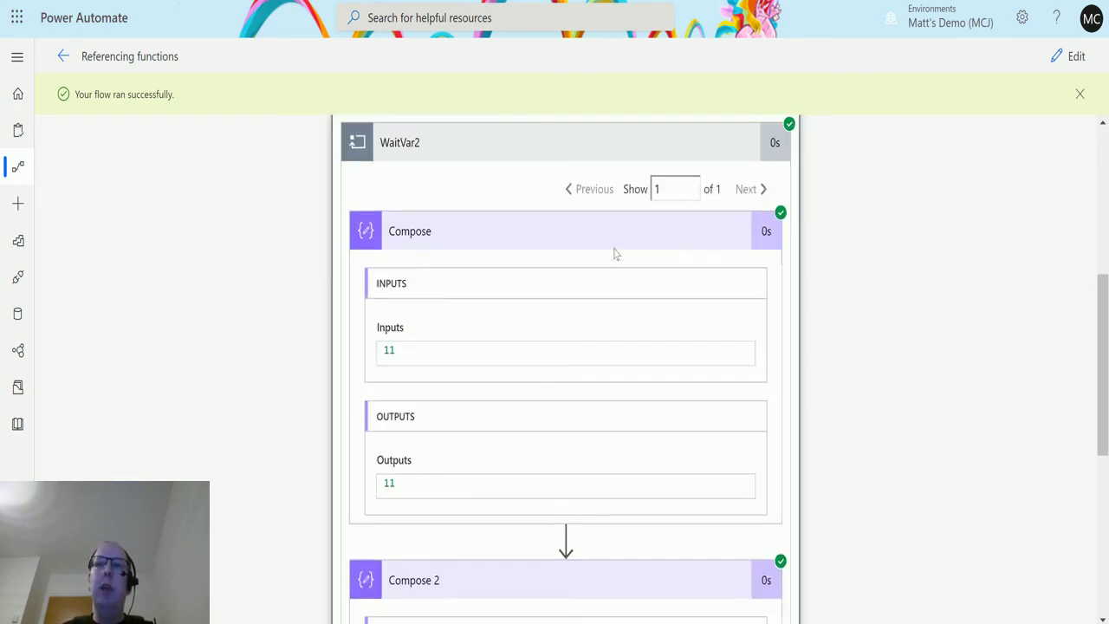
{"action": "scroll", "coordinate": [560, 324], "scroll_direction": "down", "scroll_amount": 3}
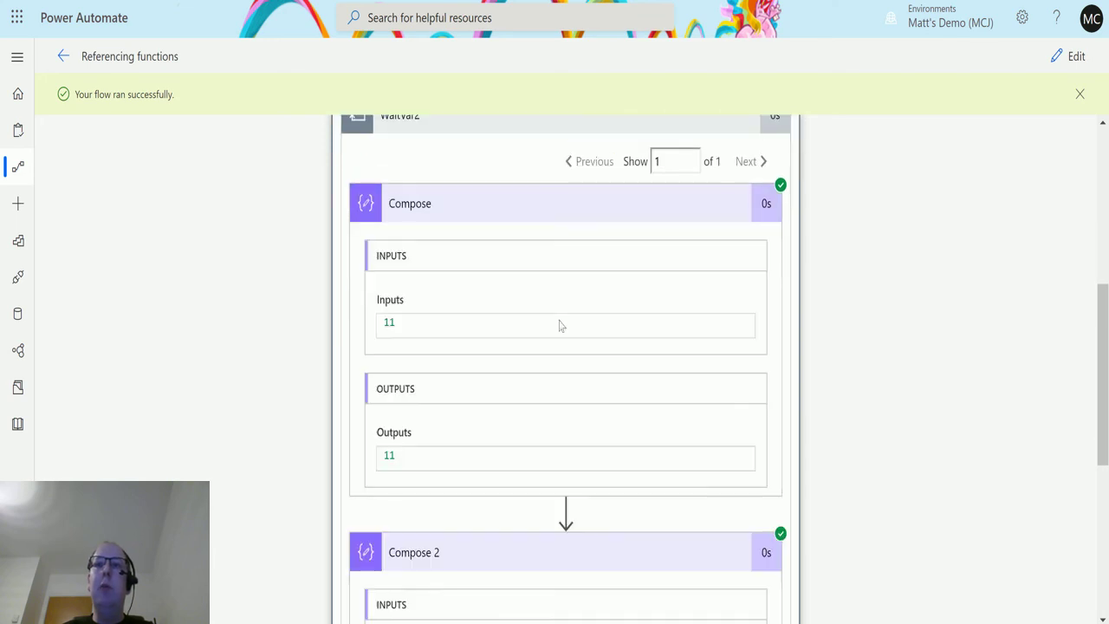
{"action": "scroll", "coordinate": [396, 401], "scroll_direction": "down", "scroll_amount": 2}
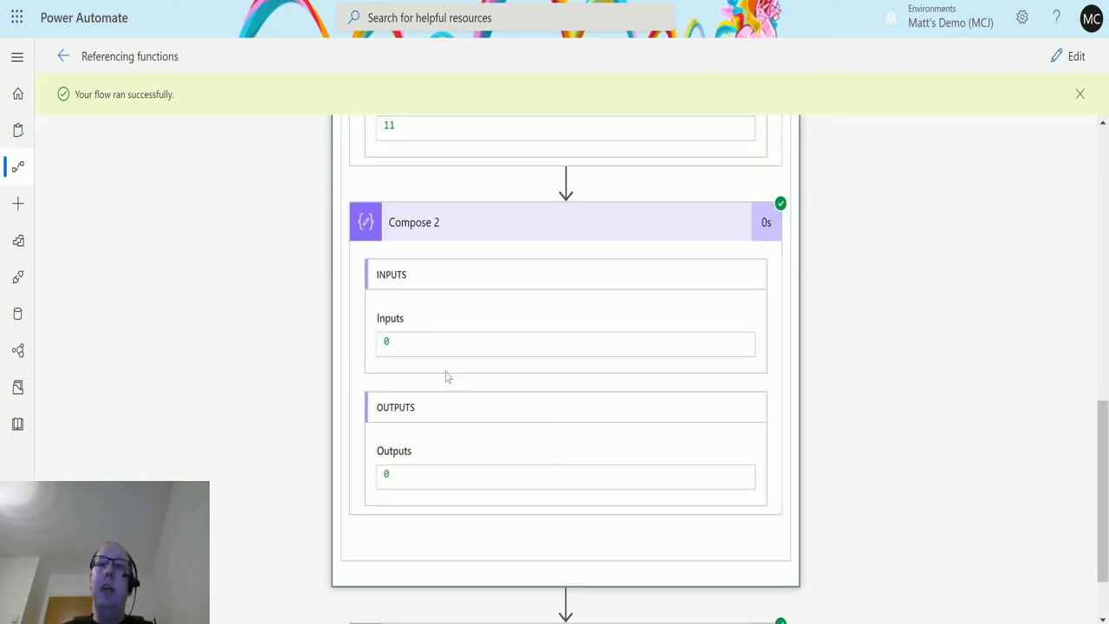
{"action": "scroll", "coordinate": [448, 376], "scroll_direction": "up", "scroll_amount": 1}
{"action": "scroll", "coordinate": [730, 352], "scroll_direction": "up", "scroll_amount": 5}
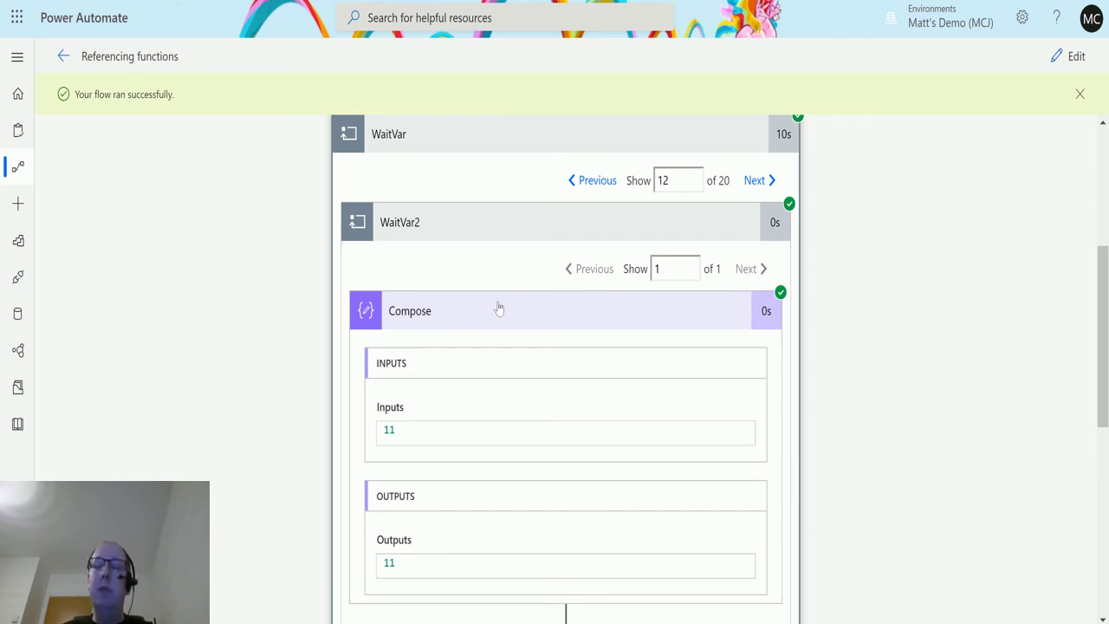
{"action": "scroll", "coordinate": [489, 422], "scroll_direction": "down", "scroll_amount": 4}
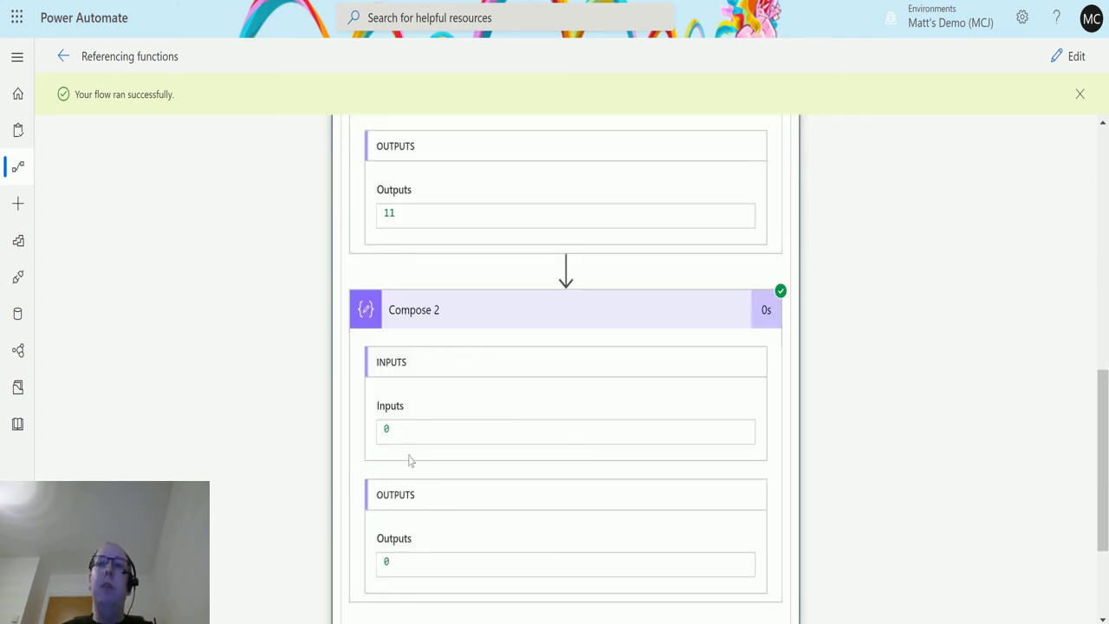
{"action": "scroll", "coordinate": [440, 439], "scroll_direction": "up", "scroll_amount": 4}
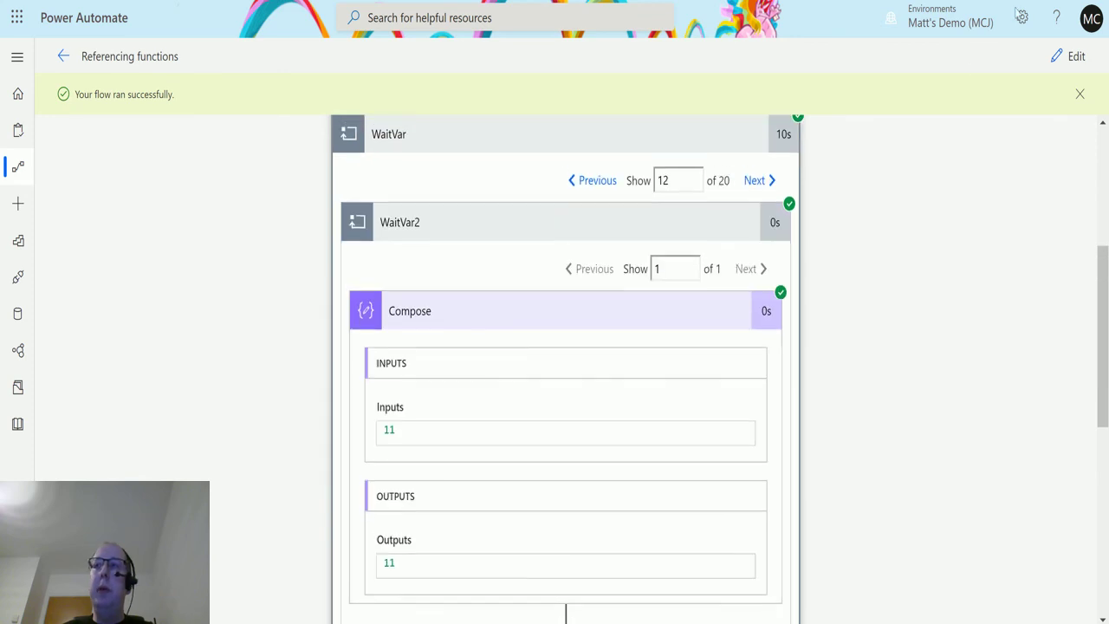
Step: Switch to editing the flow and expand WaitVar's limits to show Count 20 and Timeout PT1H
{"action": "left_click", "coordinate": [1067, 57]}
{"action": "scroll", "coordinate": [847, 240], "scroll_direction": "down", "scroll_amount": 2}
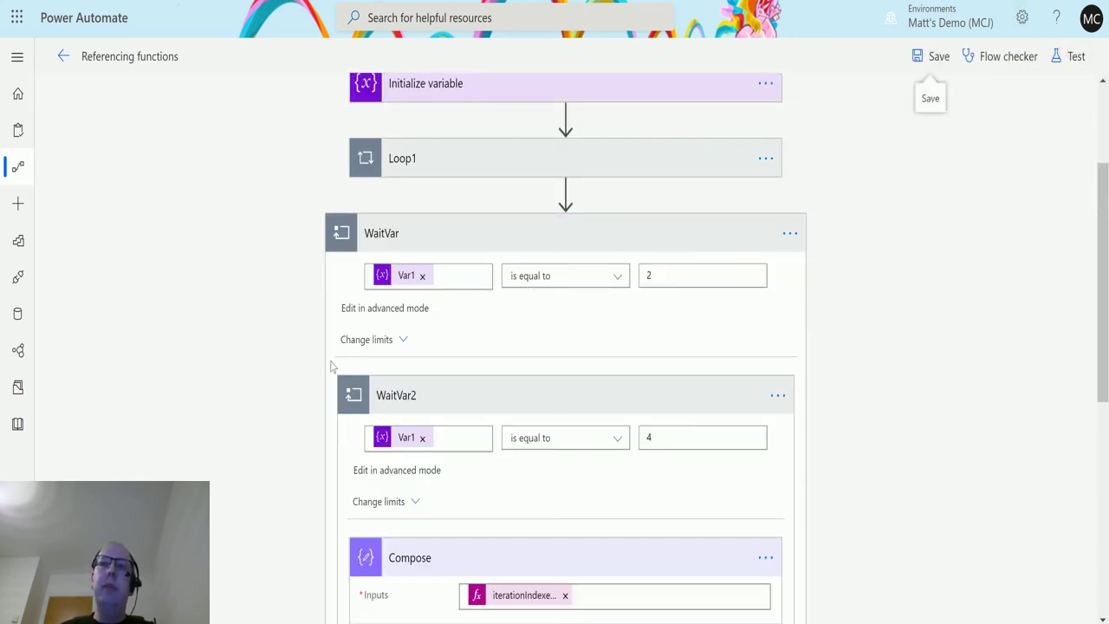
{"action": "left_click", "coordinate": [400, 341]}
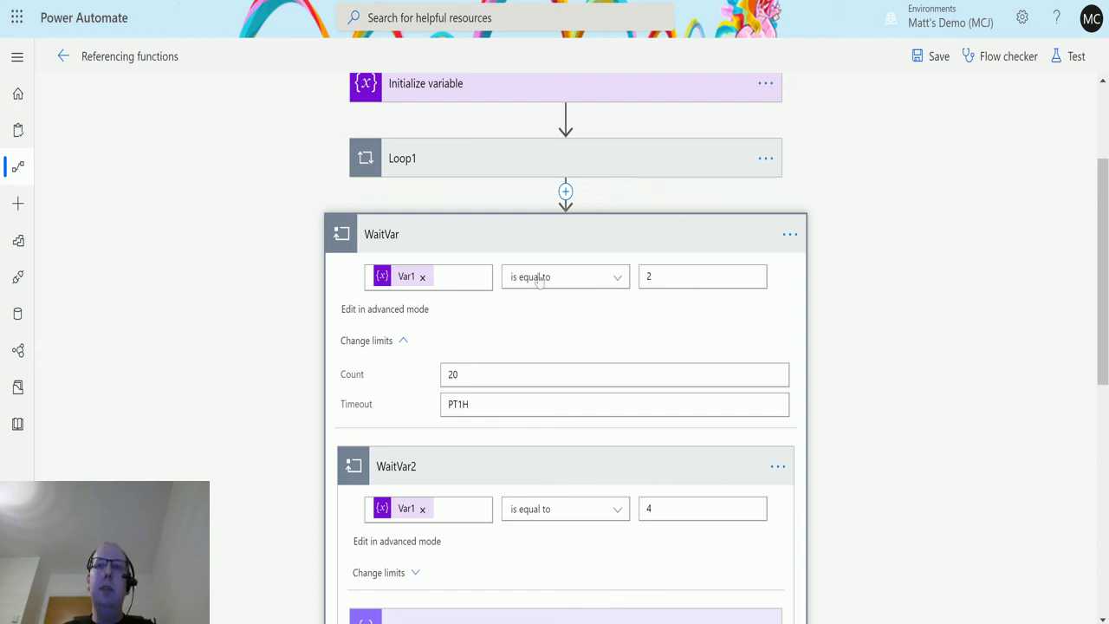
{"action": "scroll", "coordinate": [629, 403], "scroll_direction": "down", "scroll_amount": 1}
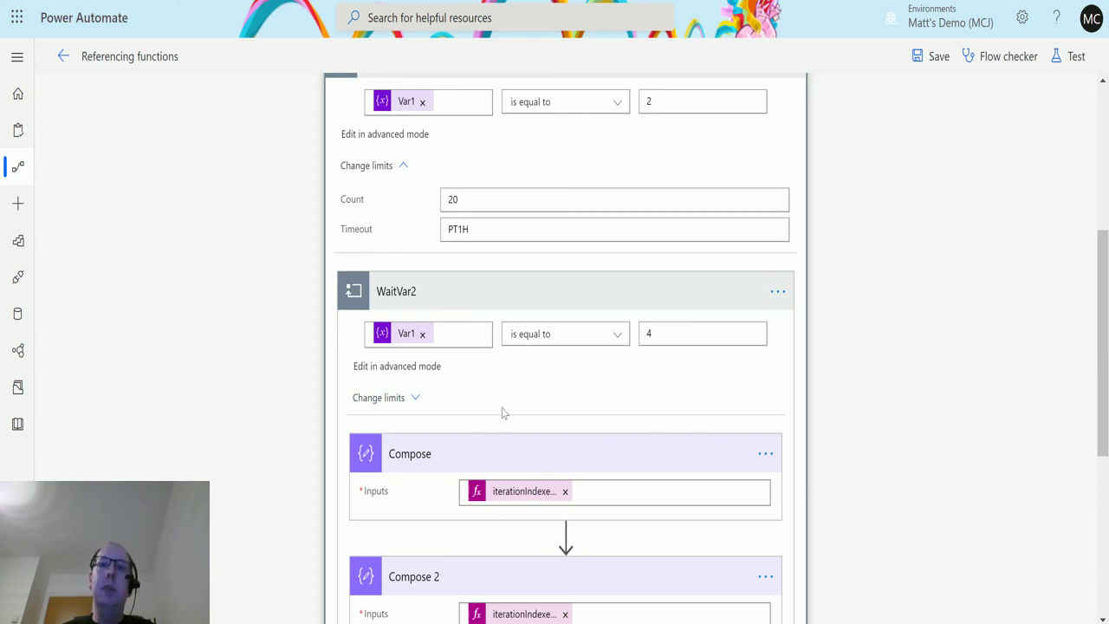
{"action": "scroll", "coordinate": [556, 417], "scroll_direction": "down", "scroll_amount": 1}
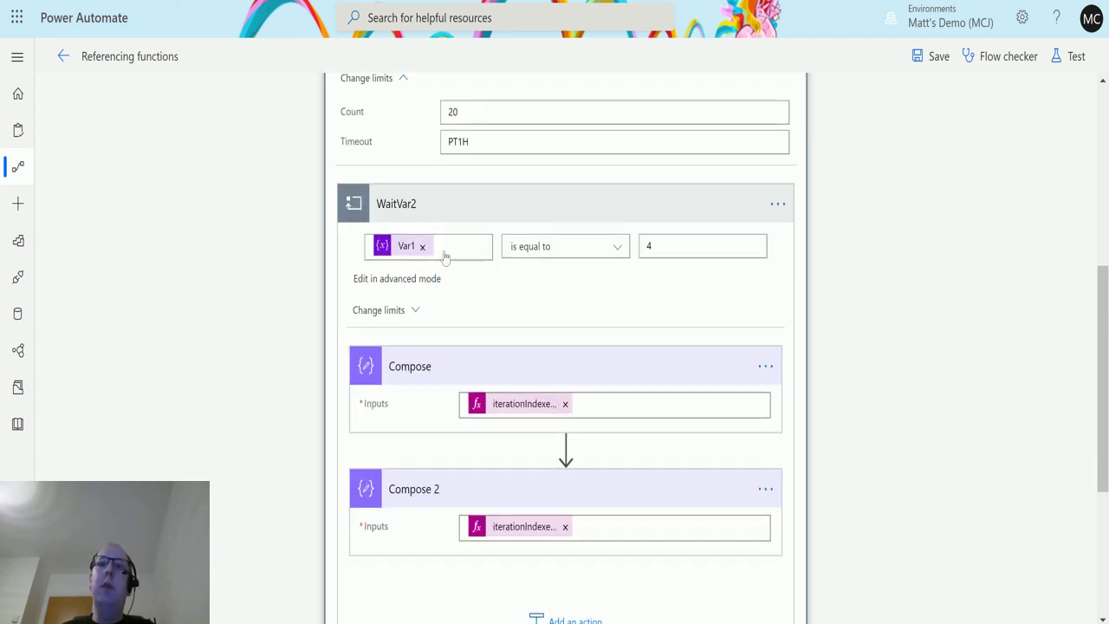
{"action": "scroll", "coordinate": [517, 280], "scroll_direction": "up", "scroll_amount": 2}
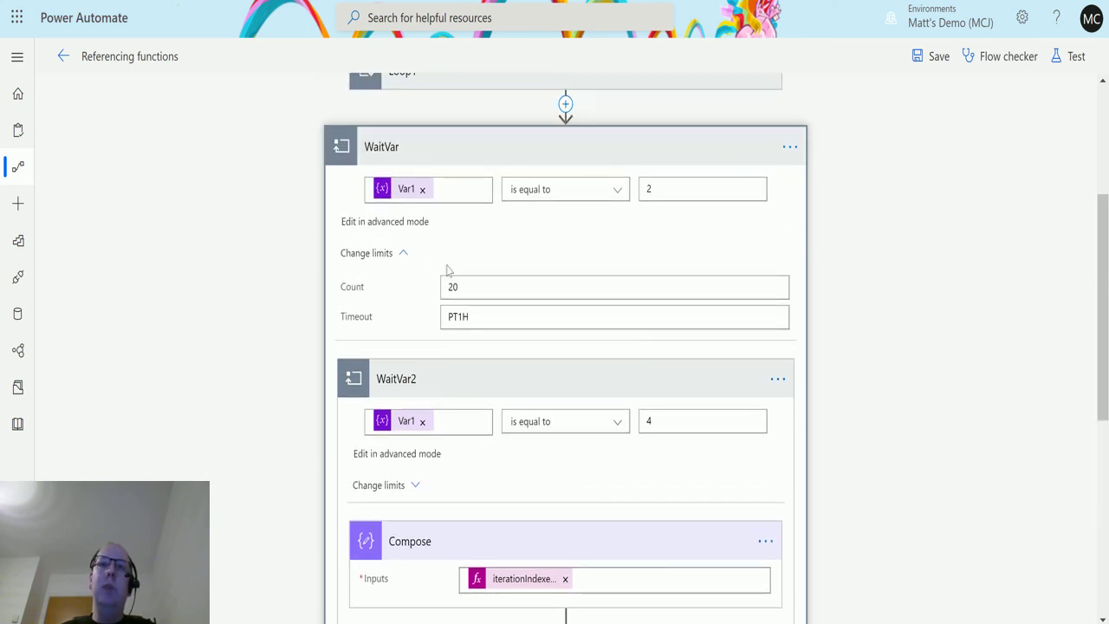
{"action": "scroll", "coordinate": [555, 268], "scroll_direction": "down", "scroll_amount": 2}
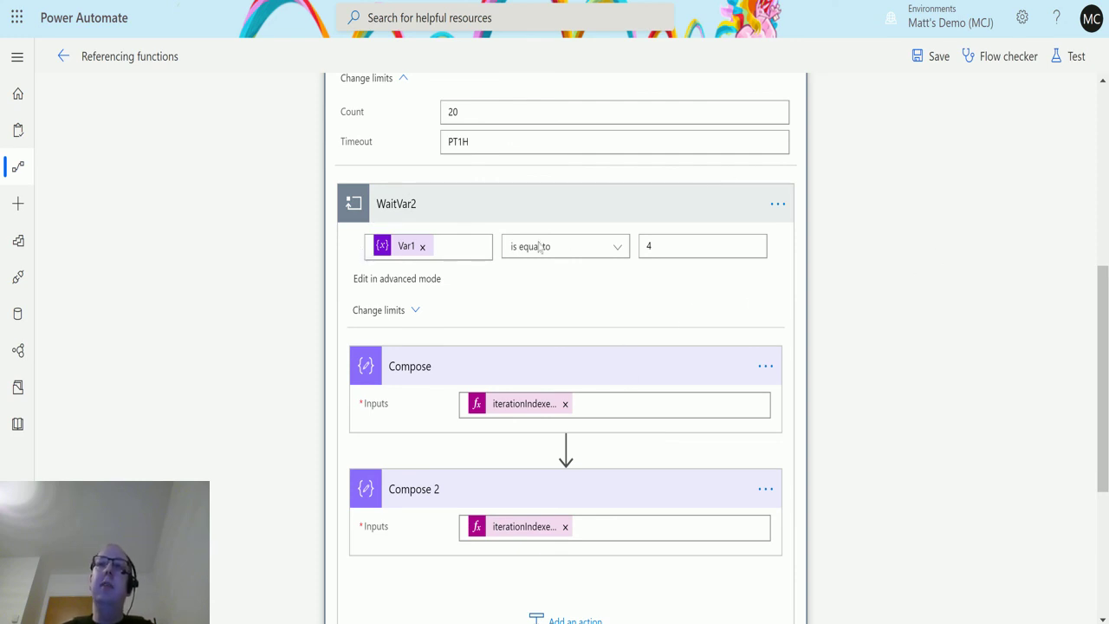
Step: Expand WaitVar2's limits (Count 60, Timeout PT1H) and compare them with WaitVar's Count 20
{"action": "left_click", "coordinate": [392, 310]}
{"action": "scroll", "coordinate": [485, 269], "scroll_direction": "down", "scroll_amount": 1}
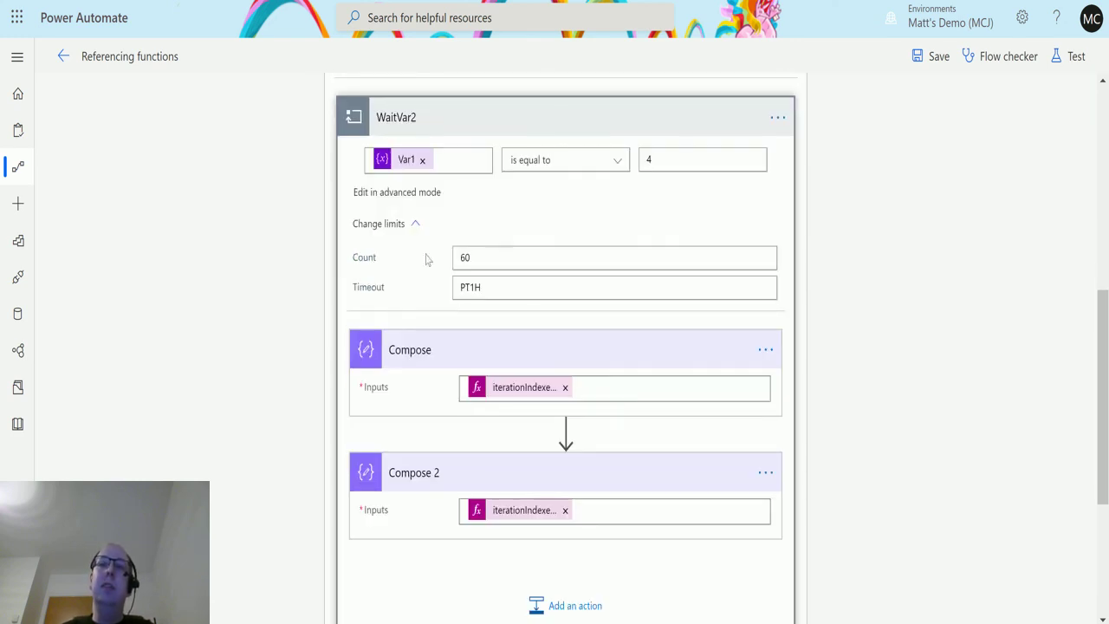
{"action": "scroll", "coordinate": [520, 294], "scroll_direction": "up", "scroll_amount": 1}
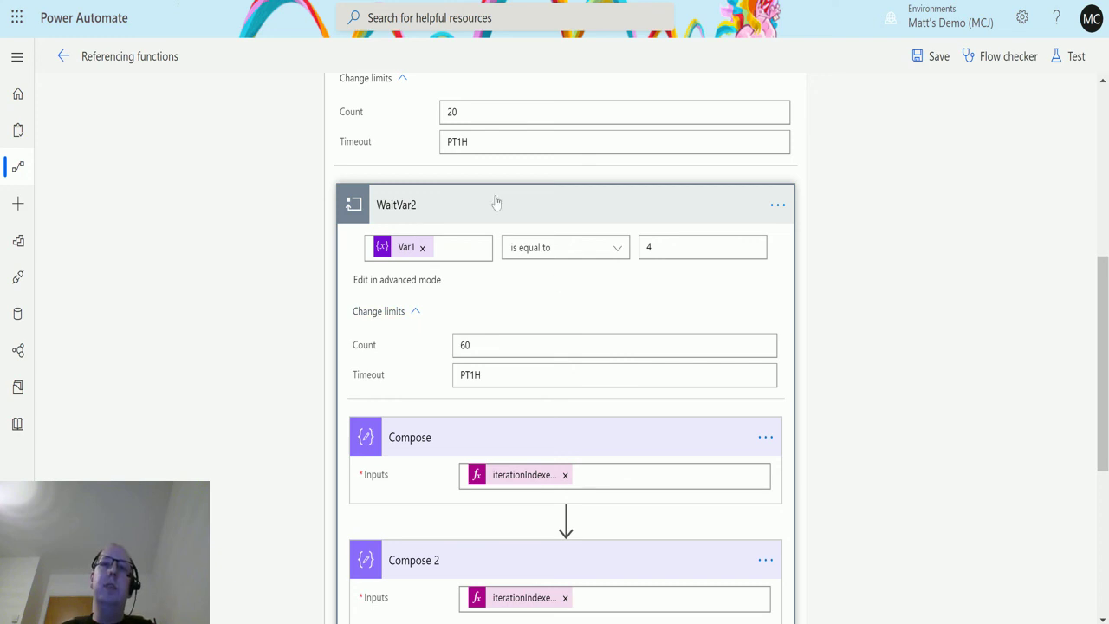
{"action": "scroll", "coordinate": [495, 307], "scroll_direction": "down", "scroll_amount": 1}
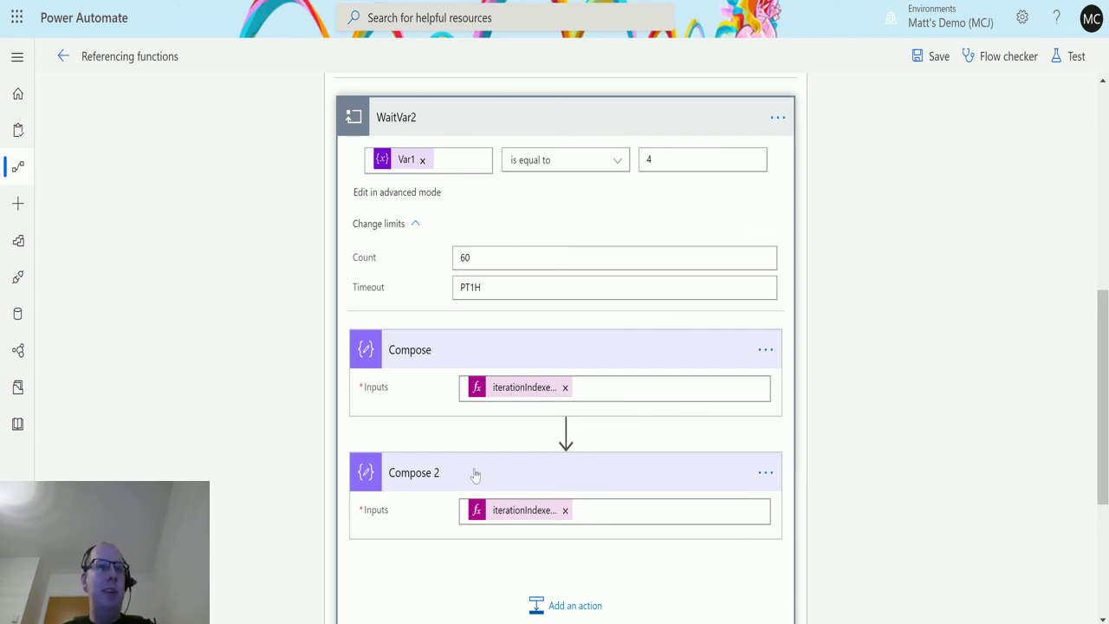
{"action": "scroll", "coordinate": [620, 477], "scroll_direction": "up", "scroll_amount": 1}
{"action": "scroll", "coordinate": [623, 470], "scroll_direction": "up", "scroll_amount": 2}
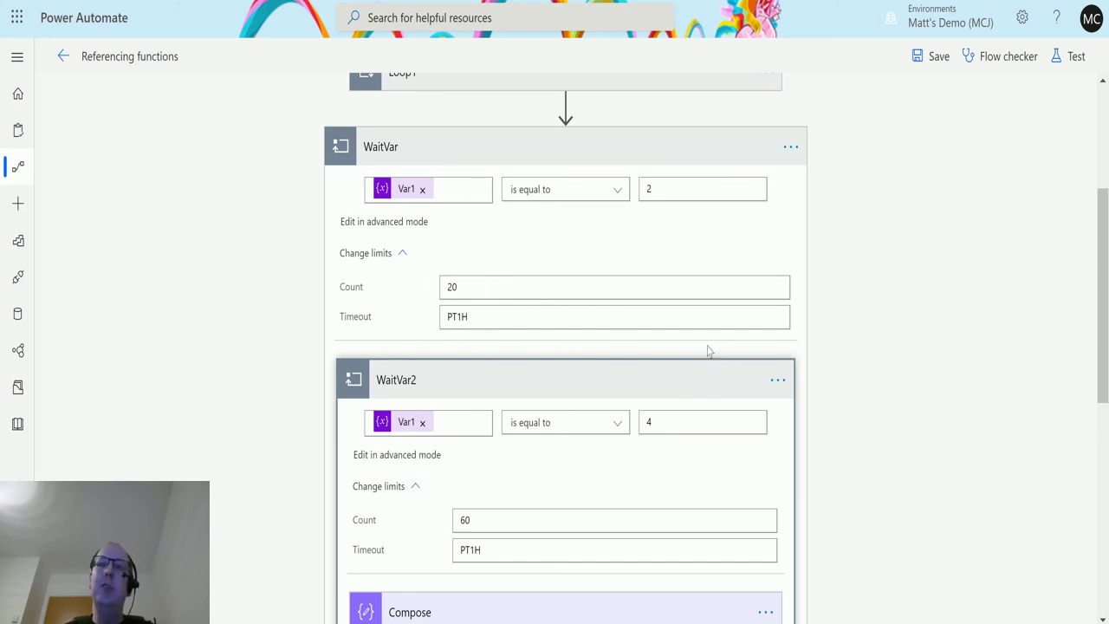
{"action": "scroll", "coordinate": [579, 408], "scroll_direction": "down", "scroll_amount": 1}
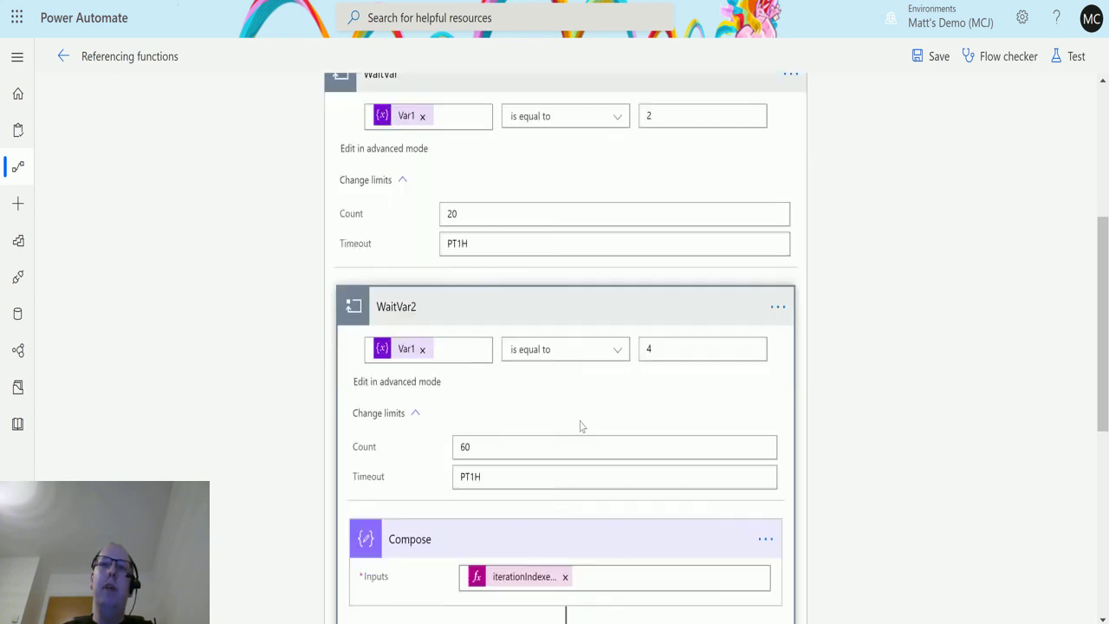
{"action": "scroll", "coordinate": [564, 368], "scroll_direction": "up", "scroll_amount": 1}
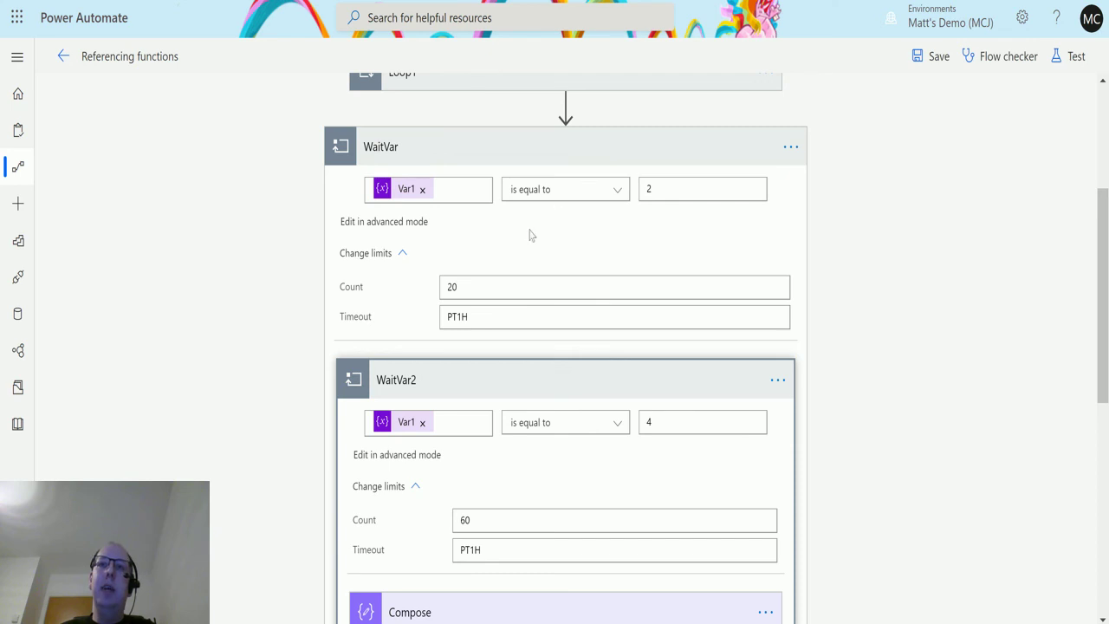
{"action": "scroll", "coordinate": [530, 236], "scroll_direction": "down", "scroll_amount": 2}
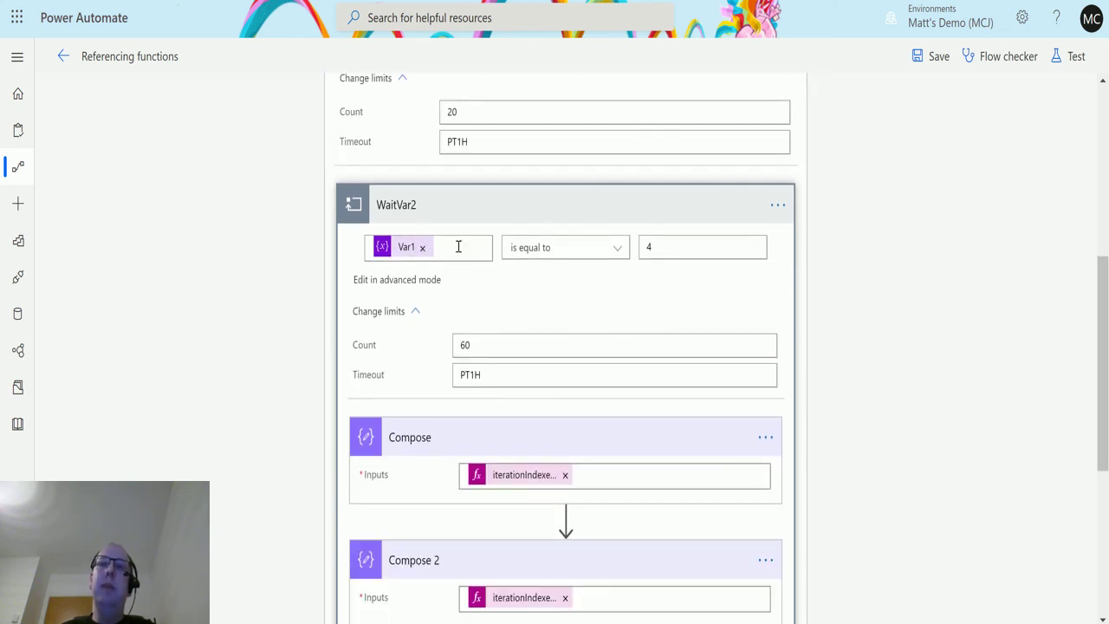
{"action": "scroll", "coordinate": [520, 384], "scroll_direction": "down", "scroll_amount": 2}
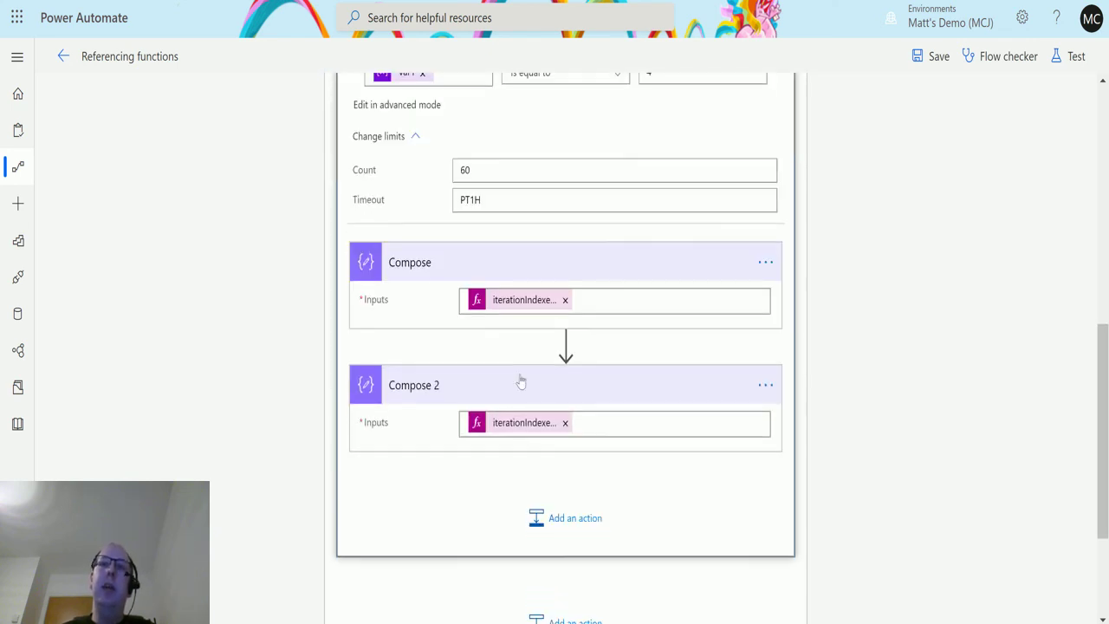